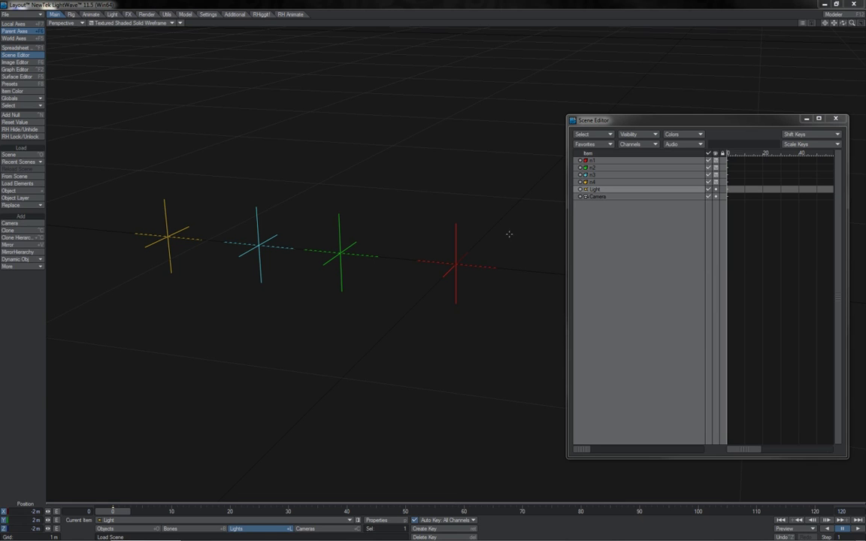
- Parent null n2 to n1, and make n3 and n4 children of n2 in the Scene Editor
key("shift+o")
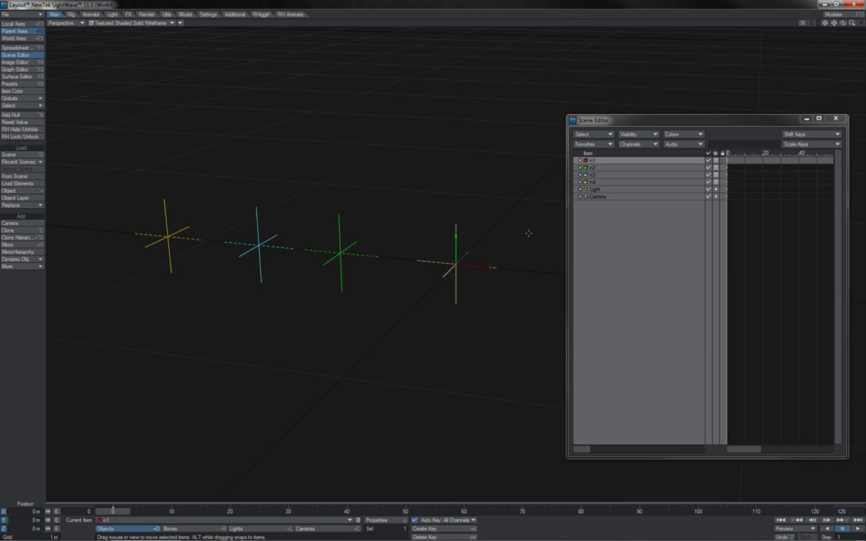
left_click(602, 173)
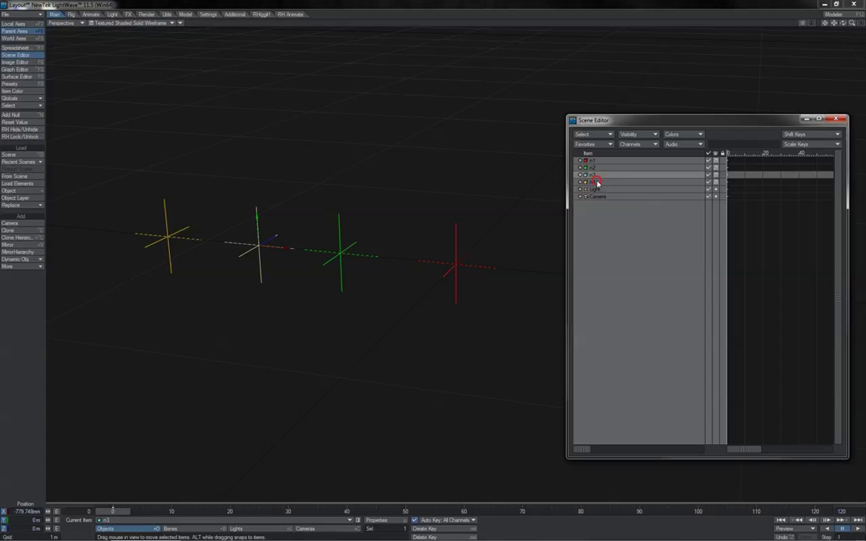
left_click(596, 182)
left_click(591, 168)
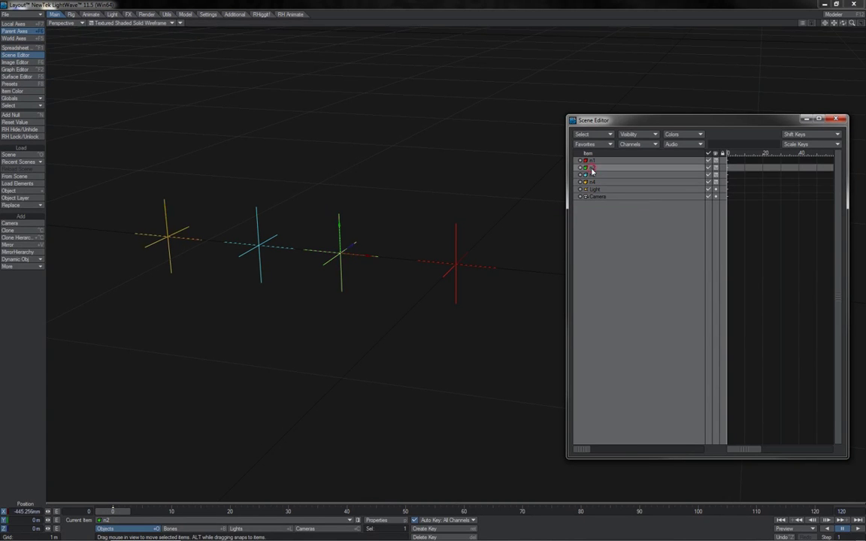
mouse_move(592, 172)
left_mouse_down()
mouse_move(597, 162)
mouse_move(605, 176)
left_mouse_up()
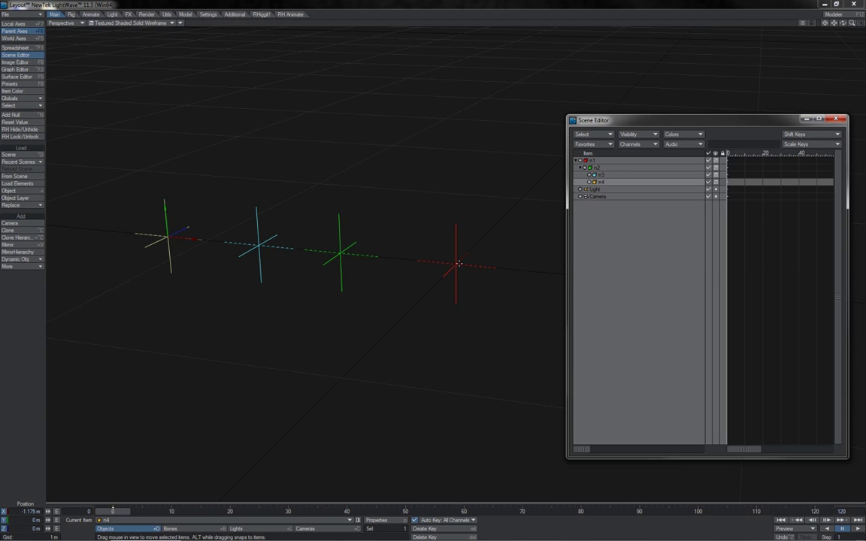
- Select parent null n1 and its child n2 in turn to examine their parent-child relationship
left_click(594, 162)
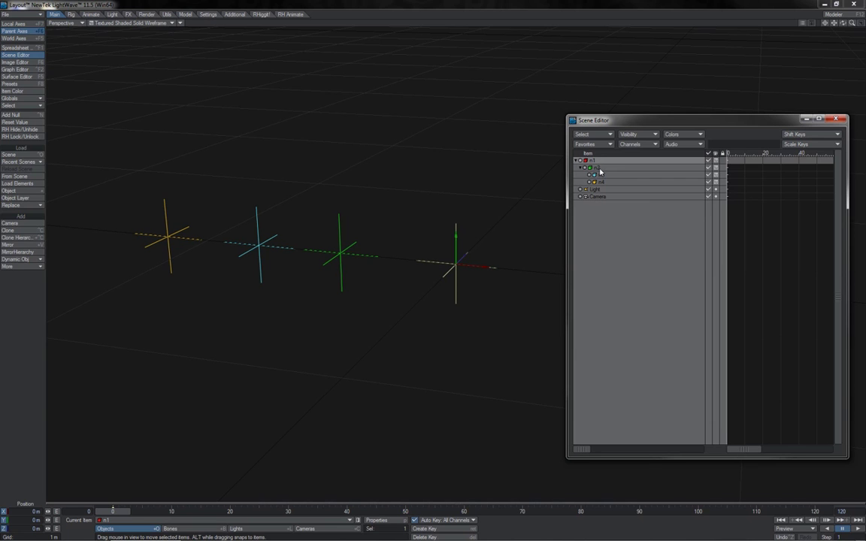
left_click(593, 169)
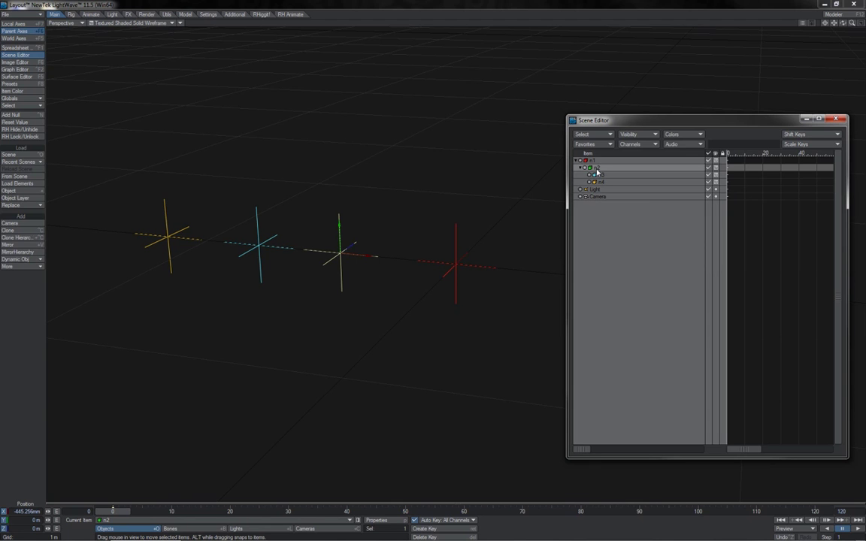
left_click(592, 161)
left_click(594, 168)
left_click(593, 162)
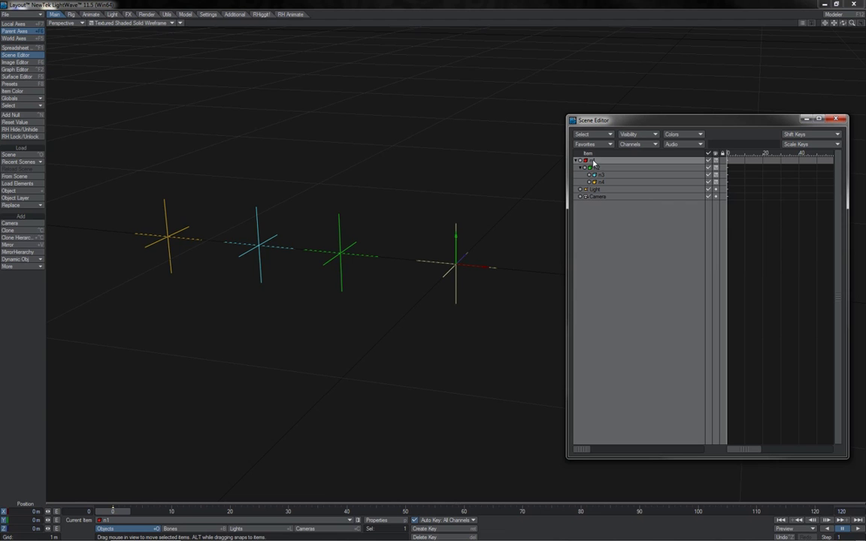
left_click(595, 167)
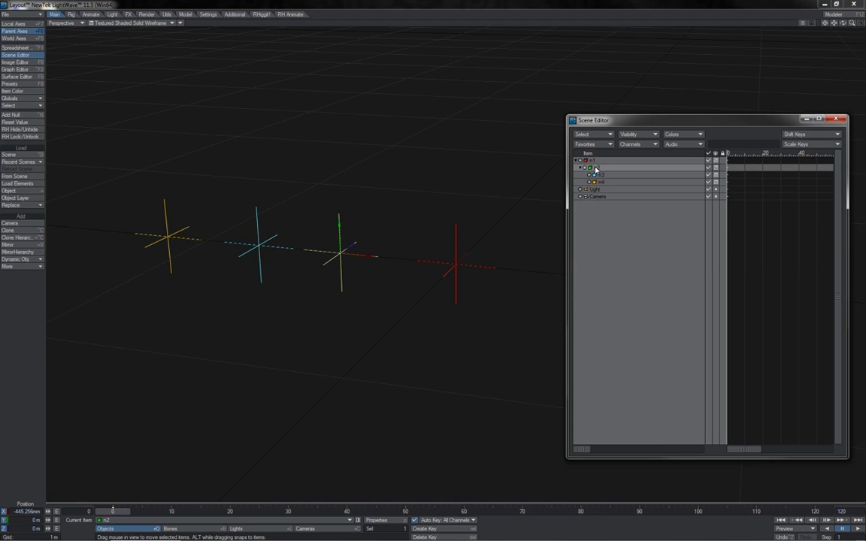
left_click(593, 161)
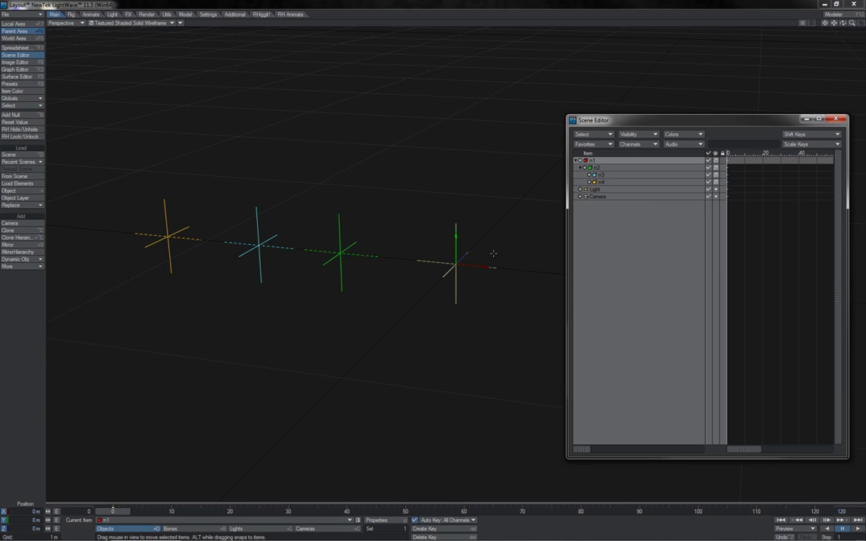
- Move n1 slightly along its X axis with its whole hierarchy, and undo a trial rotation of n1
mouse_move(493, 254)
left_mouse_down()
mouse_move(511, 254)
mouse_move(442, 245)
mouse_move(546, 263)
mouse_move(531, 212)
mouse_move(478, 253)
mouse_move(536, 236)
mouse_move(436, 225)
mouse_move(463, 257)
mouse_move(508, 222)
mouse_move(489, 254)
mouse_move(483, 241)
mouse_move(489, 274)
mouse_move(489, 237)
mouse_move(520, 244)
mouse_move(487, 242)
mouse_move(482, 262)
mouse_move(597, 175)
mouse_move(502, 251)
left_mouse_up()
key("y")
key("ctrl+z")
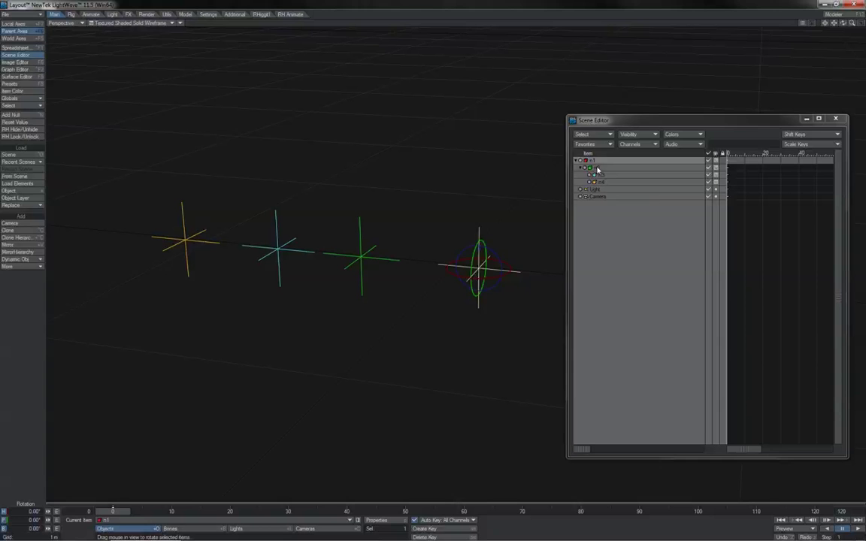
- Try rotating n2 to test how its children follow, and switch back to the Move tool
left_click(598, 168)
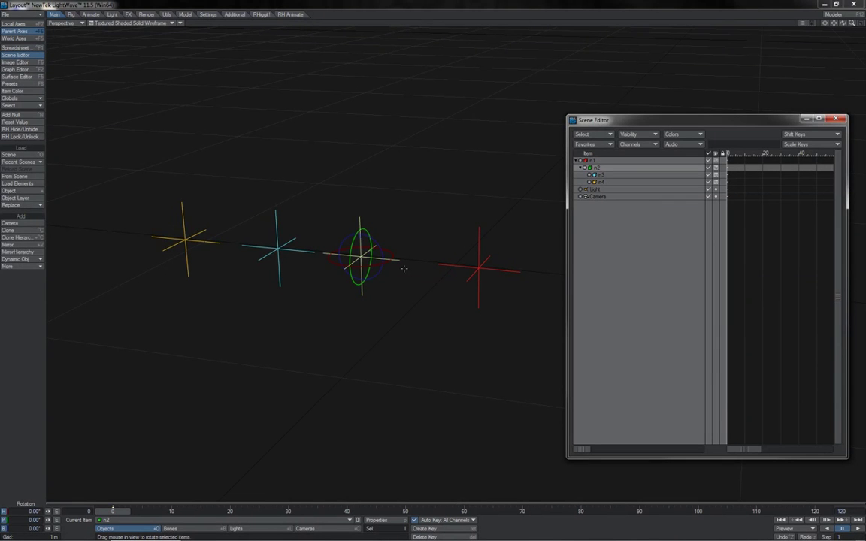
left_click_drag(421, 228, 396, 257)
key("t")
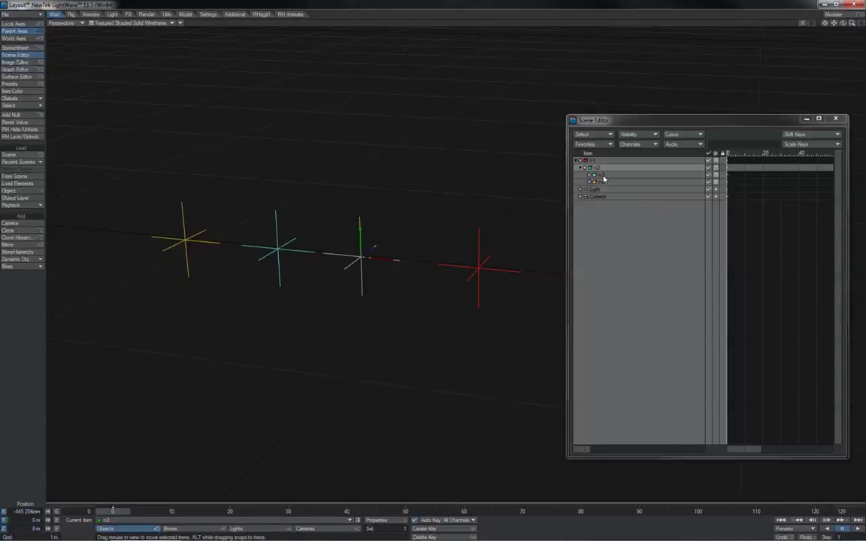
- Select the sibling nulls n3 and n4 and their parent n2 in turn to examine their relationship
left_click(601, 175)
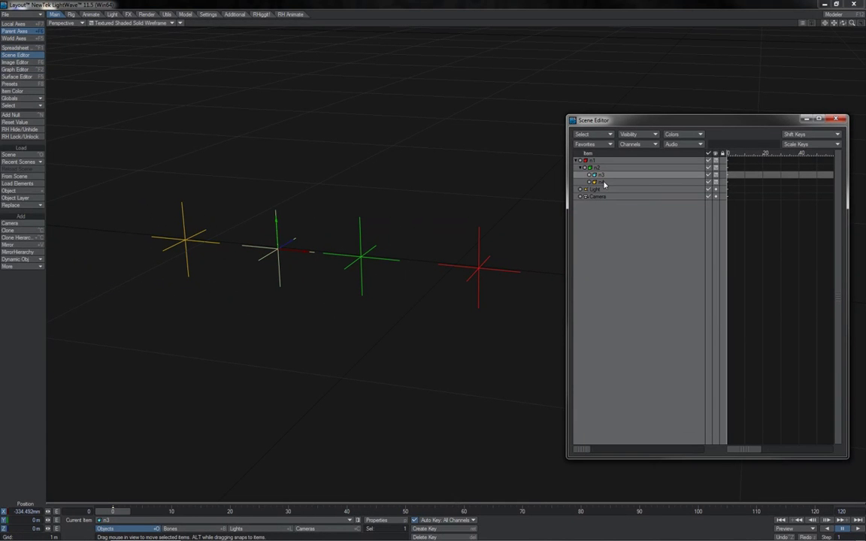
left_click(604, 183)
left_click(602, 176)
left_click(603, 183)
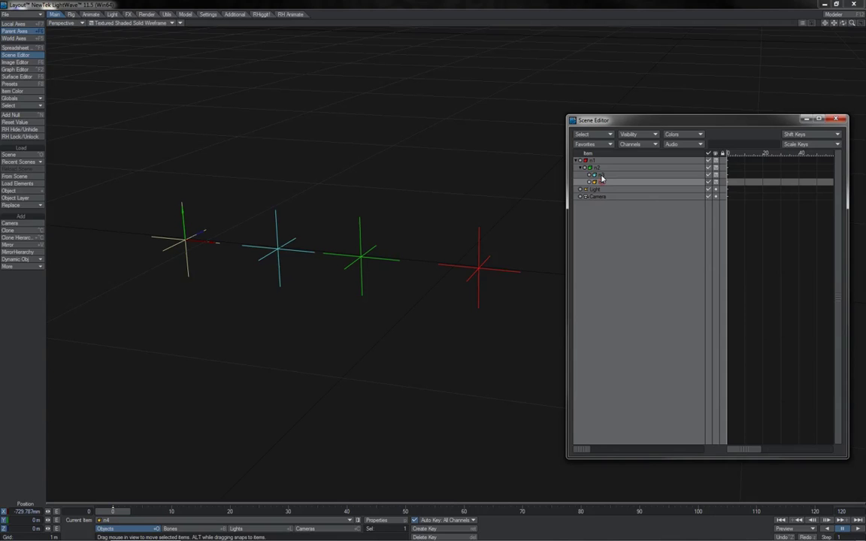
left_click(600, 175)
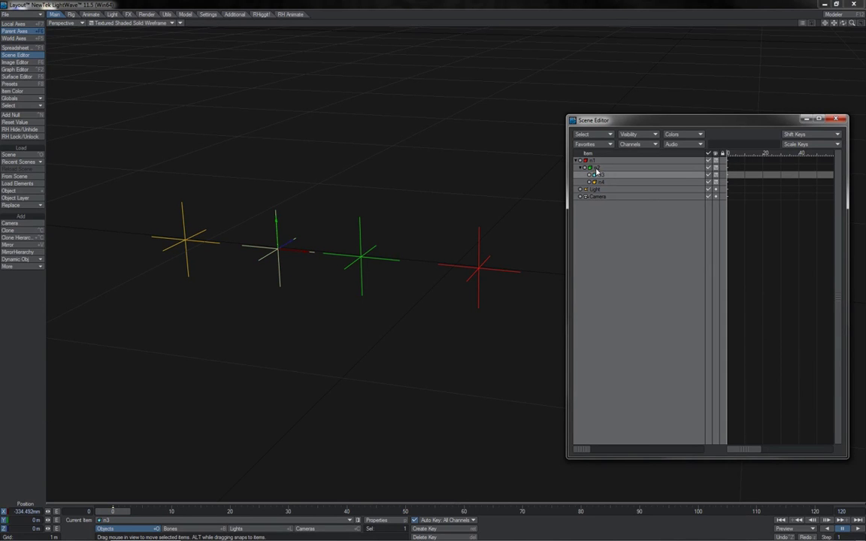
left_click(596, 169)
left_click(601, 175)
- Try moving n3 to -100 mm and n4 to about 325 mm in Y independently, and undo both moves
left_click_drag(276, 223, 274, 176)
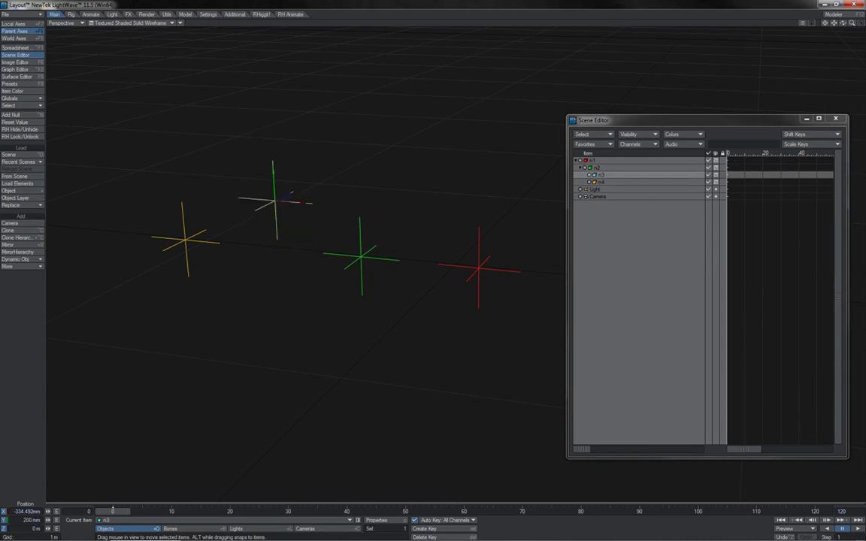
right_click_drag(316, 279, 315, 342)
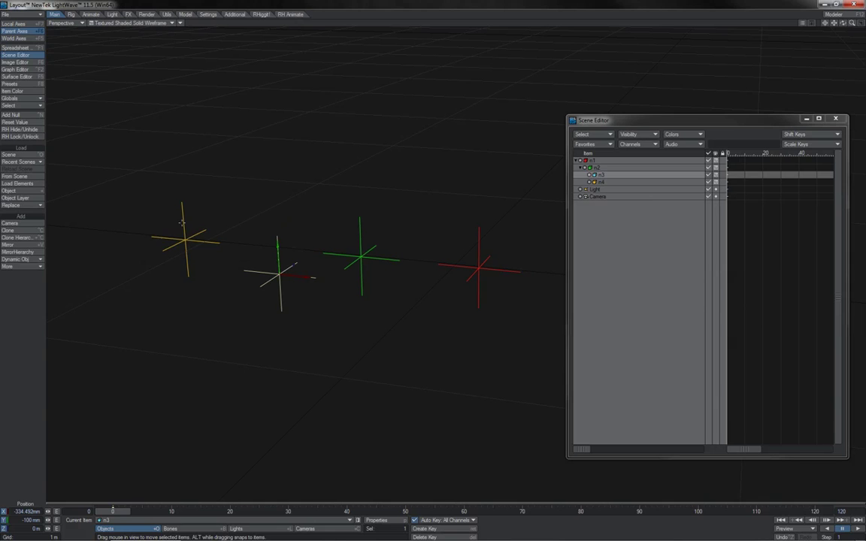
left_click(601, 180)
left_click(604, 175)
left_click(603, 182)
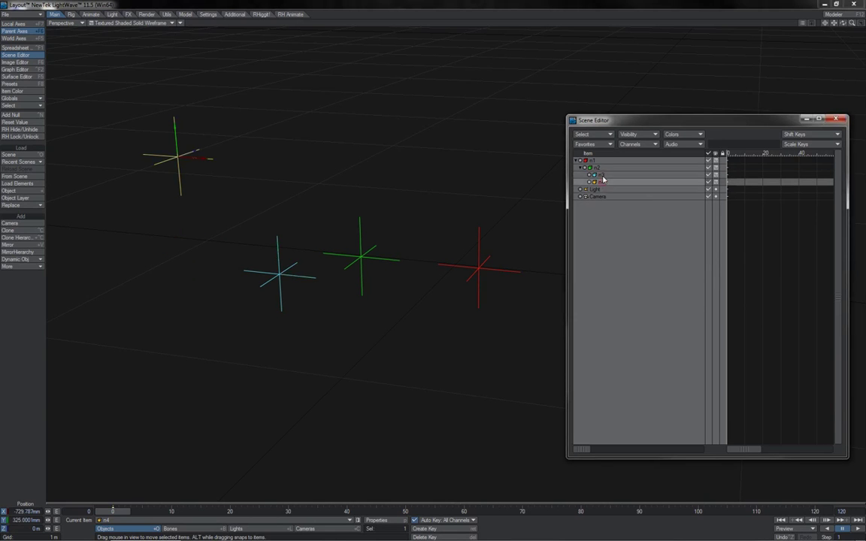
left_click(605, 174)
left_click(604, 182)
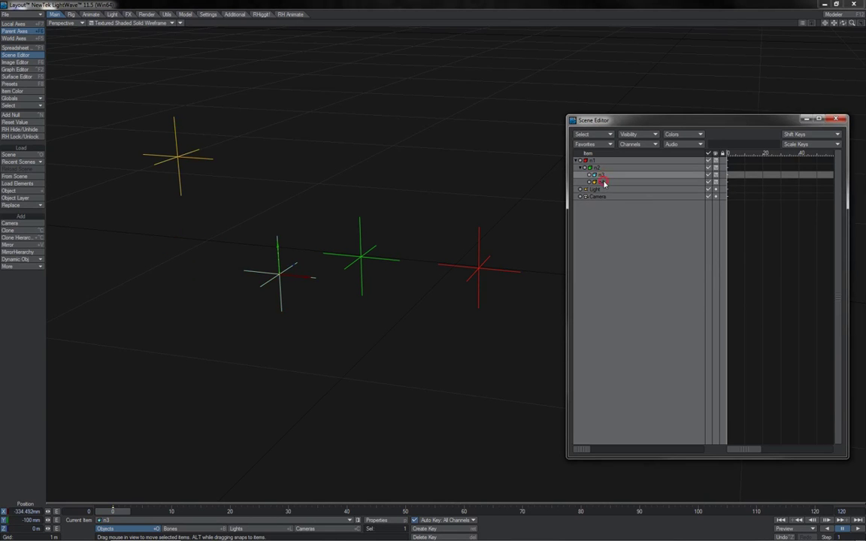
key("ctrl+z")
key("ctrl+z")
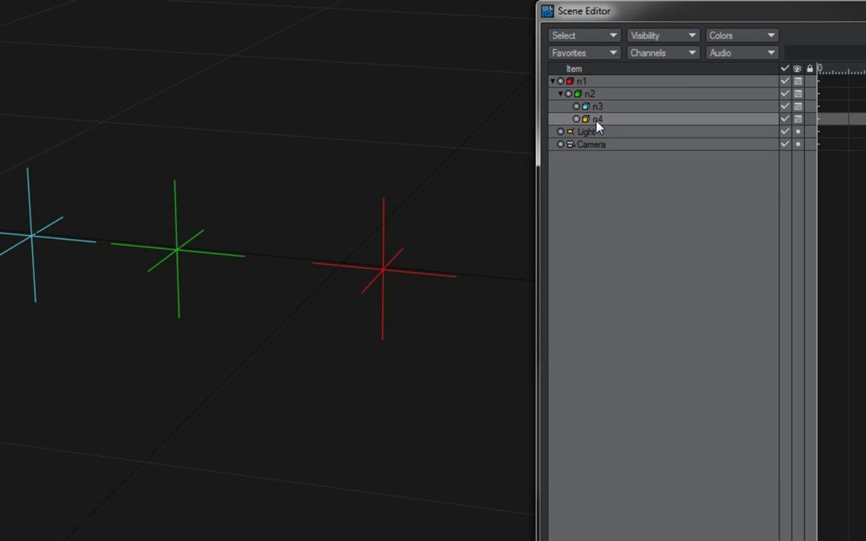
- Place n4 above n3 beneath n2, and parent null n5 to n2 as the last sibling
left_click_drag(607, 127, 580, 119)
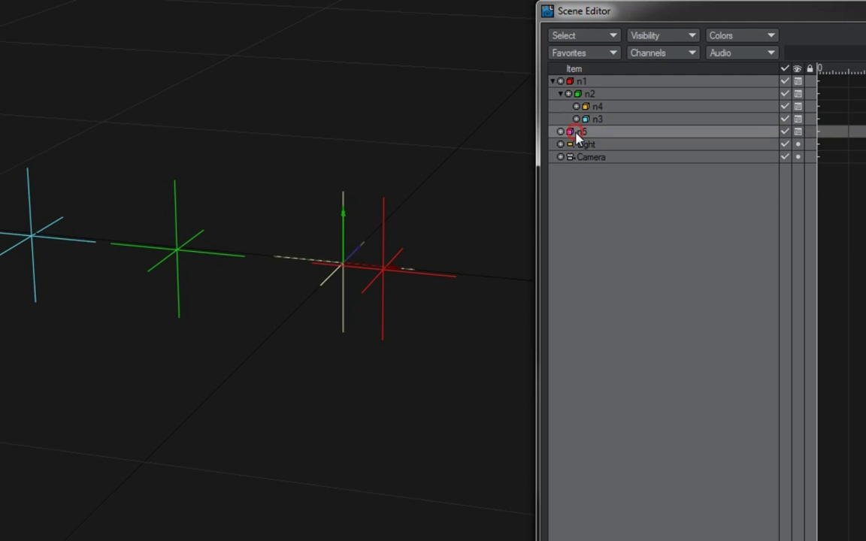
mouse_move(575, 133)
left_mouse_down()
mouse_move(596, 106)
mouse_move(591, 133)
mouse_move(588, 113)
mouse_move(589, 123)
left_mouse_up()
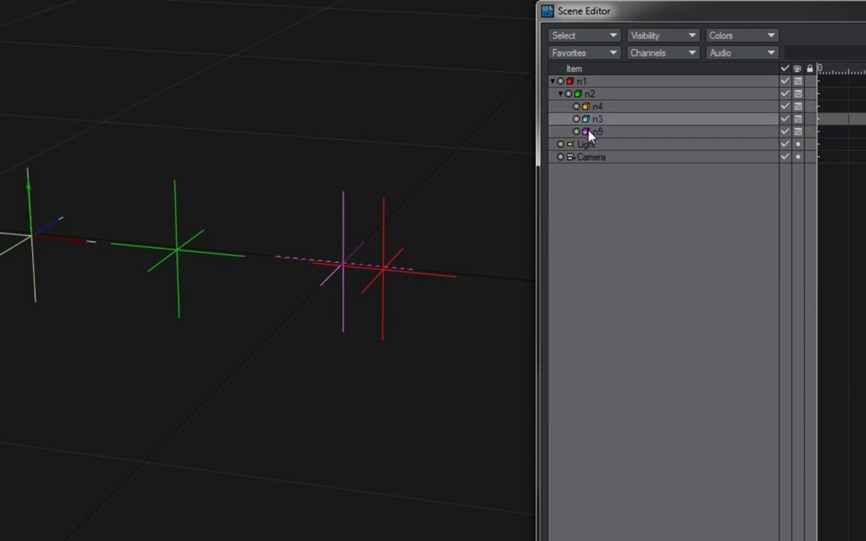
- Reorder n5 above n3 beneath n2, and put n3 back between n4 and n5
left_click(588, 122)
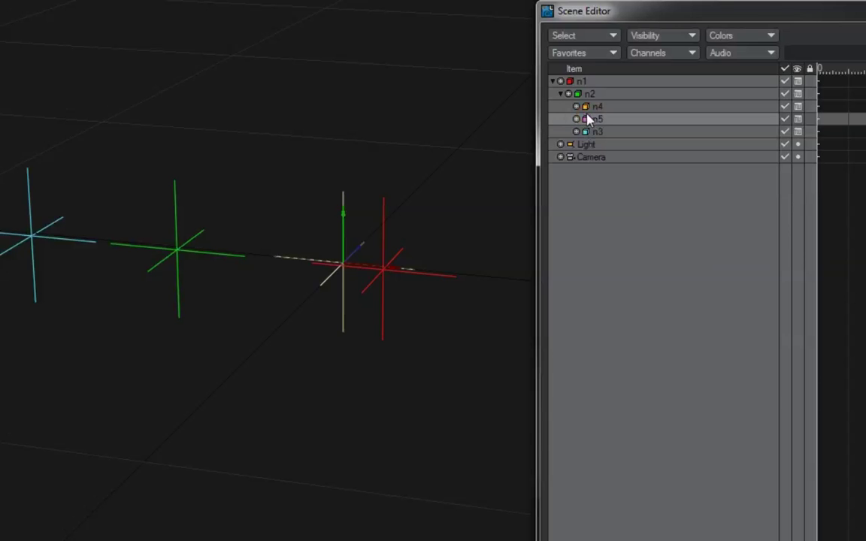
left_click(586, 127)
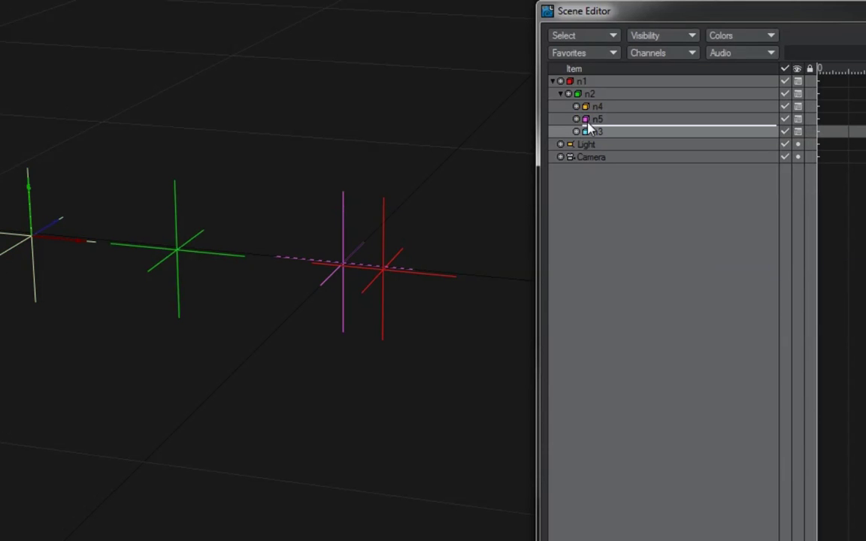
left_click_drag(585, 127, 590, 123)
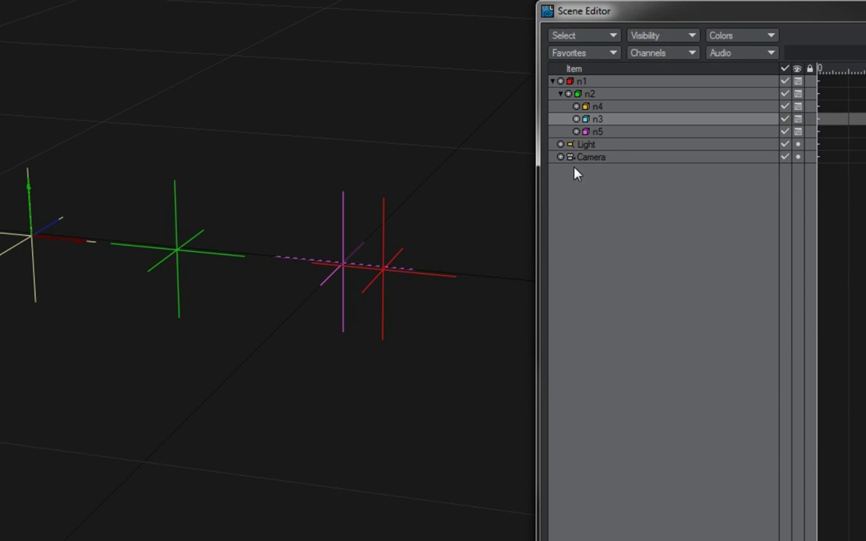
- Step up and down through the items beneath n2 to examine the selection order
key("Up")
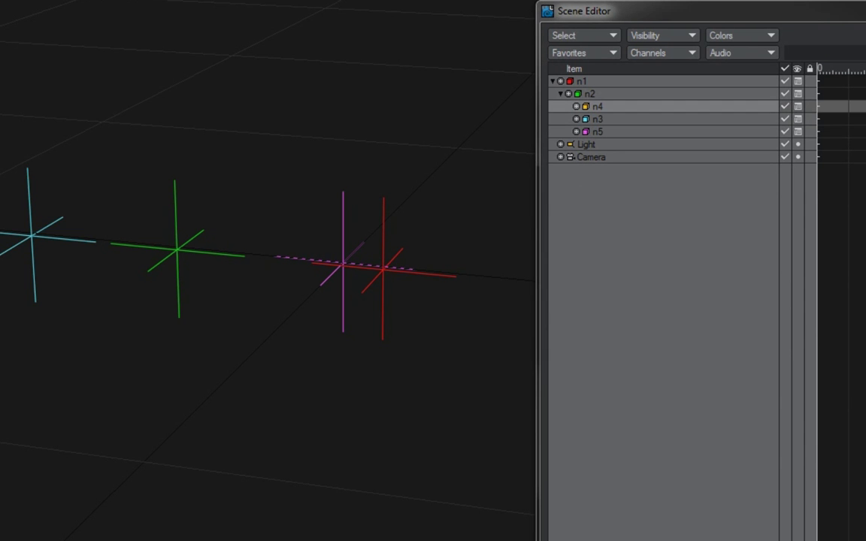
key("Up")
key("Down")
key("Up")
key("Down")
key("Down")
key("Down")
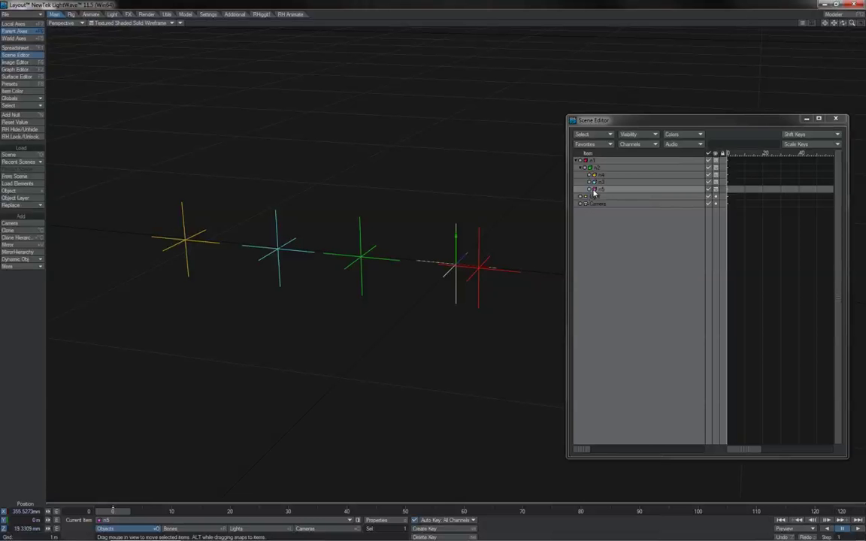
- Move n5 directly below n4 in the hierarchy, and parent n3 to n5
left_click_drag(583, 132, 583, 112)
left_click_drag(594, 180, 601, 186)
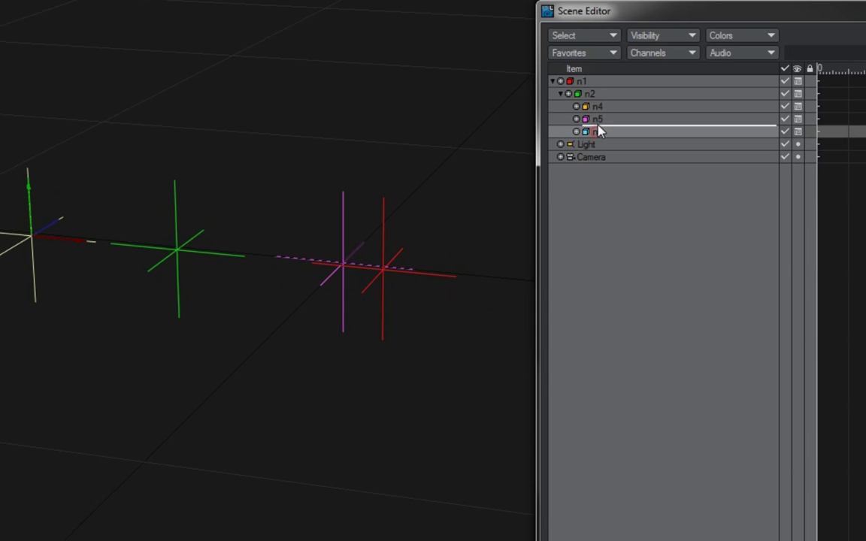
left_click_drag(598, 125, 602, 124)
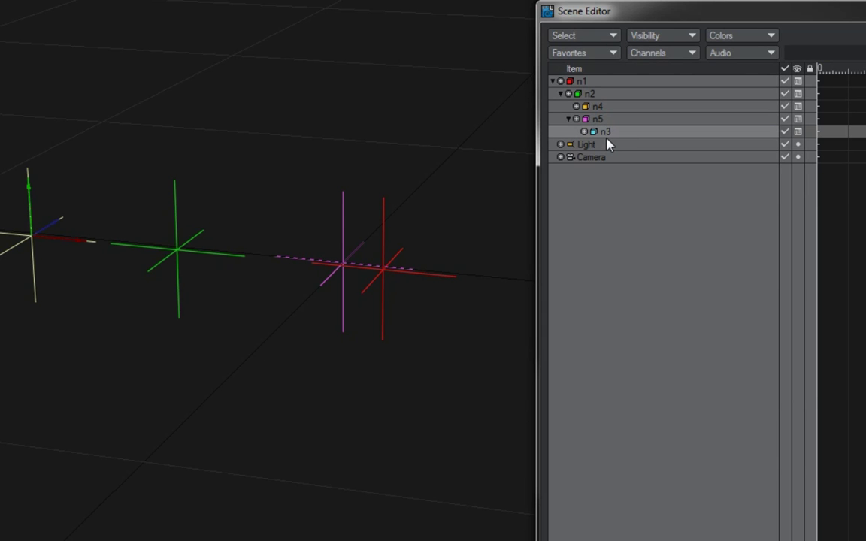
- Move n5 with its child n3 vertically to about -399 mm in Y
left_click(584, 119)
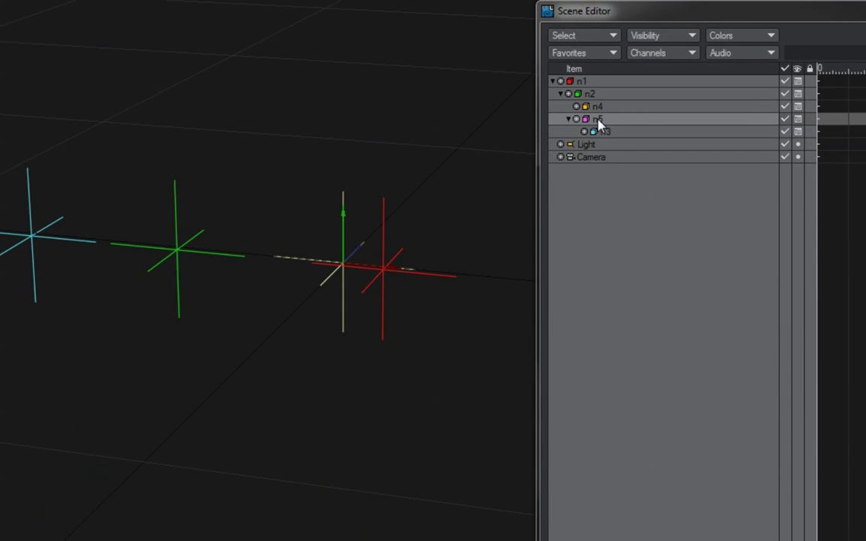
left_click_drag(344, 214, 344, 112)
left_click_drag(345, 161, 344, 443)
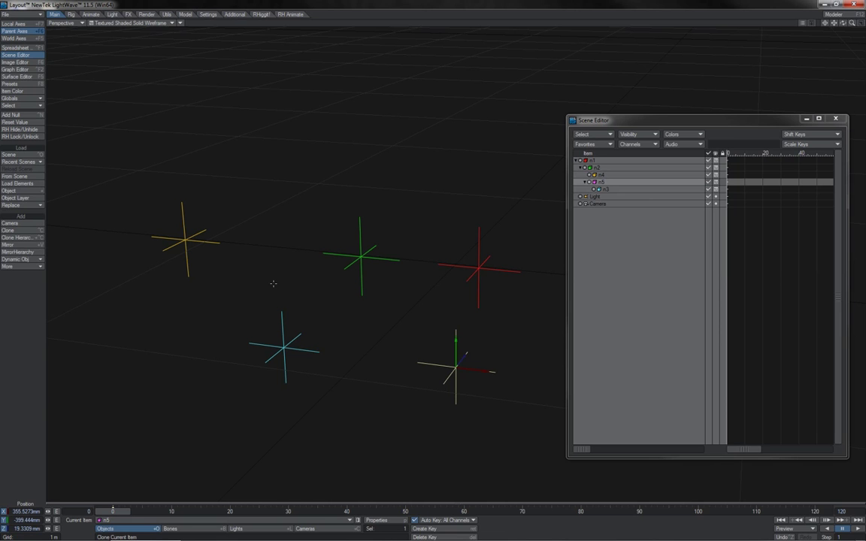
- Open the Motion Options for n5 and set its Parent Item to (none)
key("m")
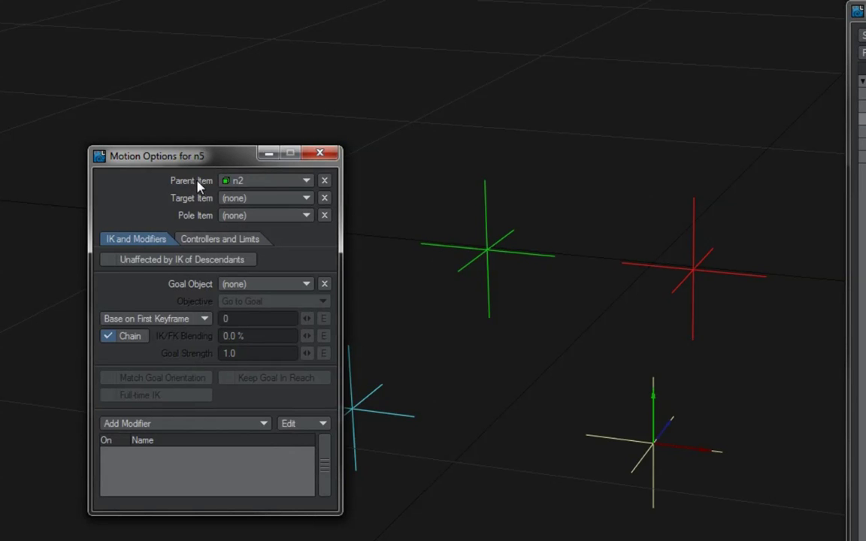
left_click(280, 182)
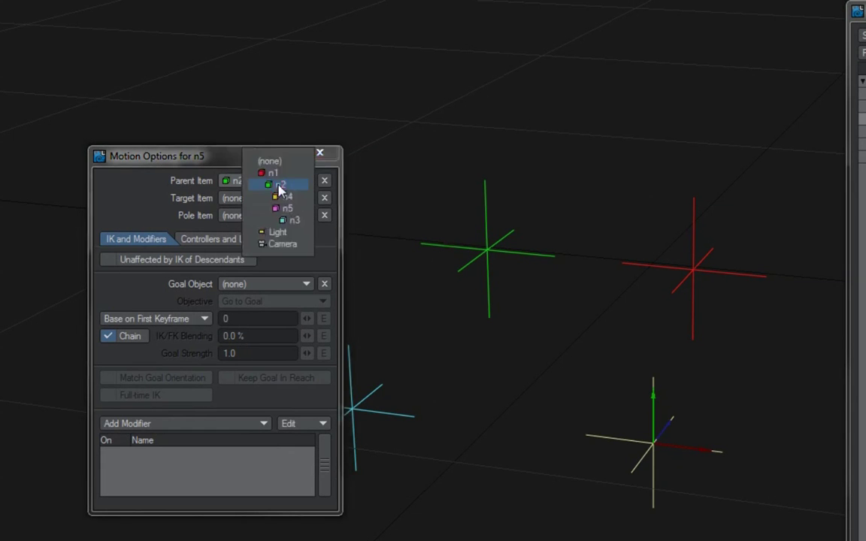
left_click(214, 155)
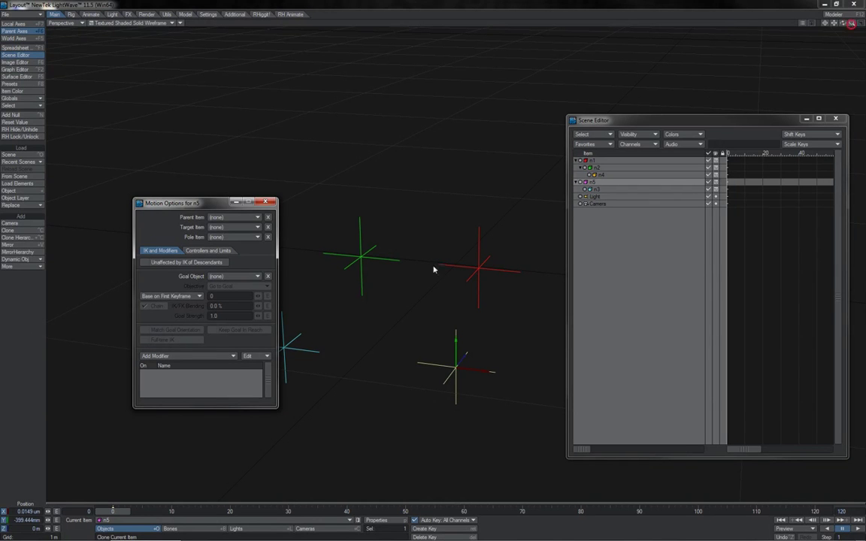
scroll(436, 269, "down", 5)
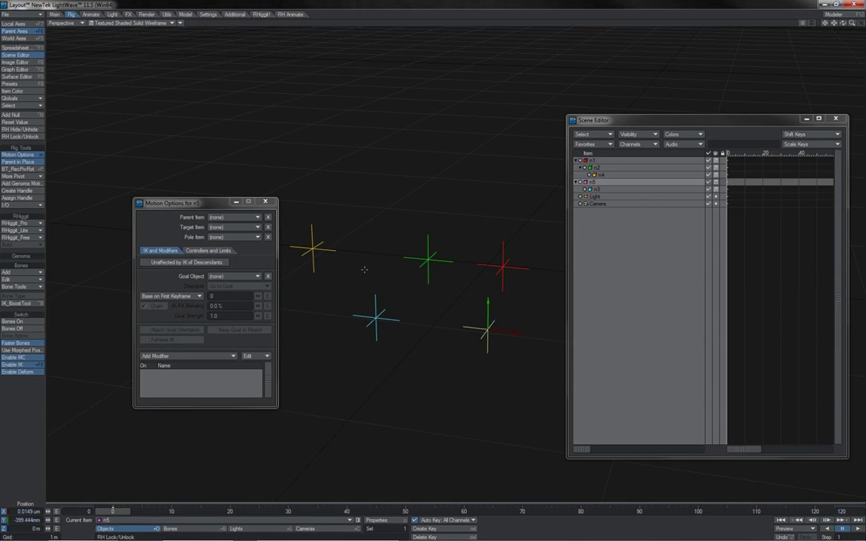
- Open the GenomaLG motion manager and place it clear of the Motion Options and Scene Editor
left_click(254, 218)
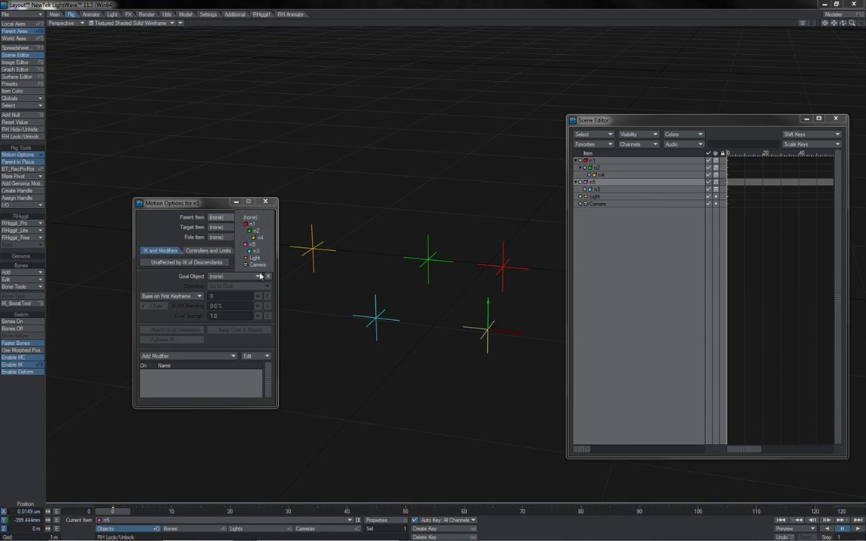
left_click(212, 199)
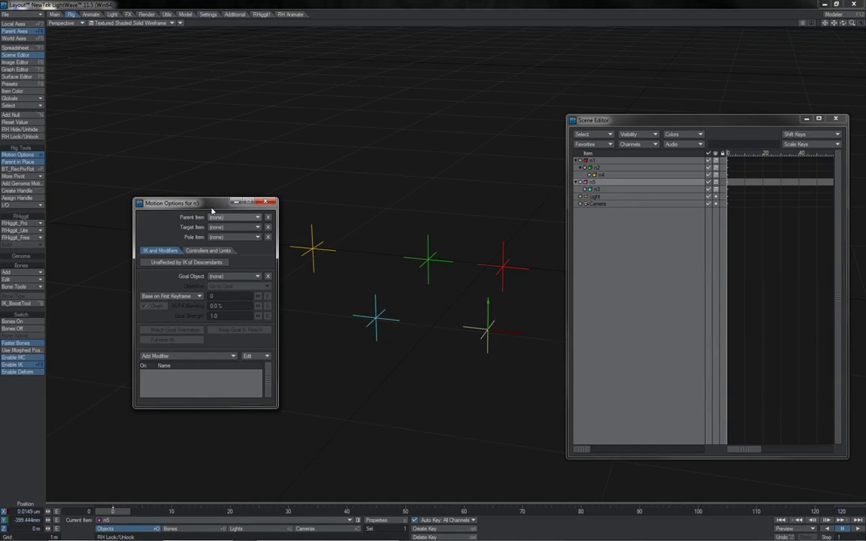
left_click(38, 185)
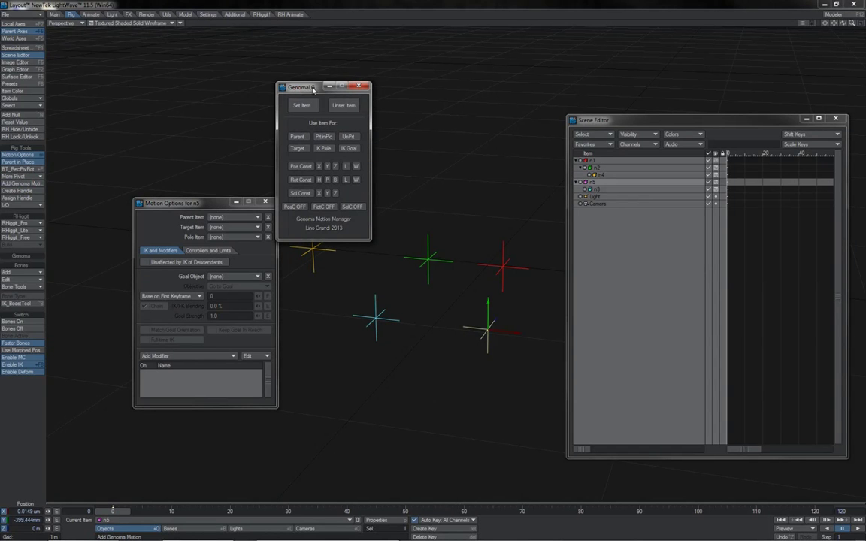
left_click_drag(283, 84, 363, 52)
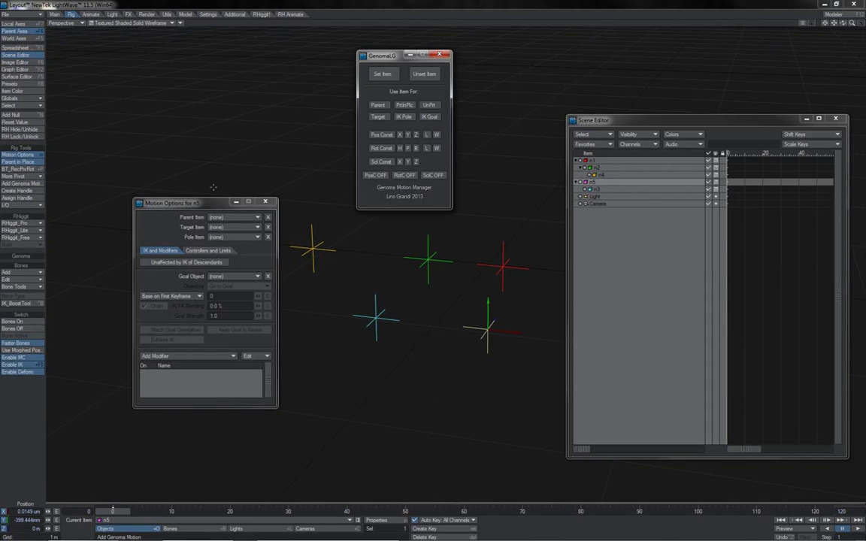
mouse_move(188, 203)
left_mouse_down()
mouse_move(189, 215)
mouse_move(178, 199)
mouse_move(188, 206)
left_mouse_up()
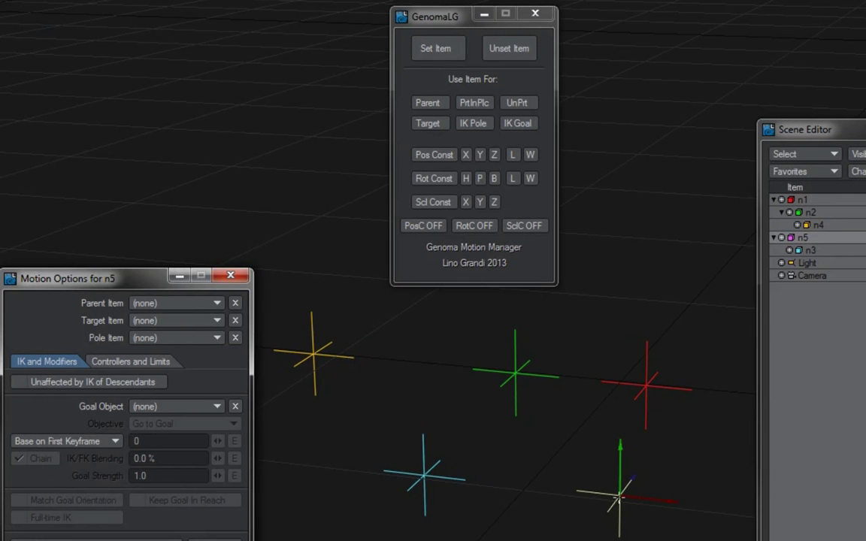
- Set n5 as the active item in GenomaLG, and move its window clear of the nulls
left_click(798, 235)
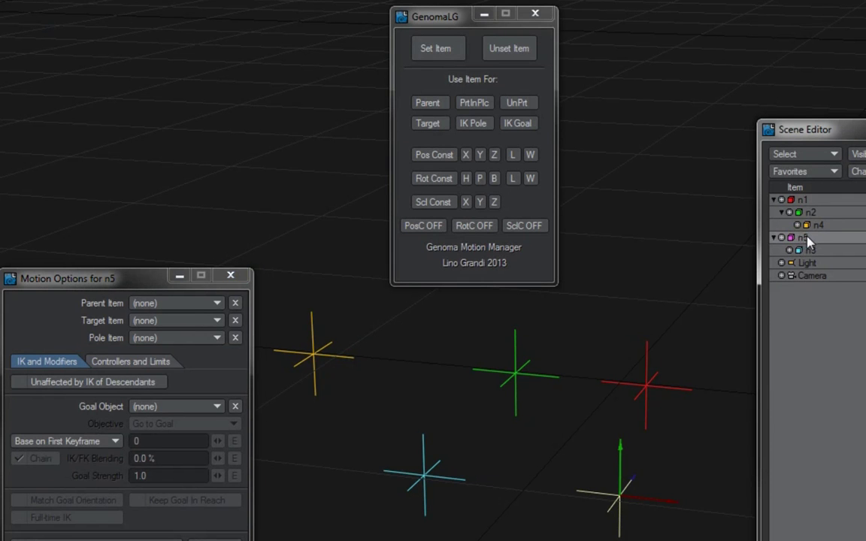
left_click(807, 215)
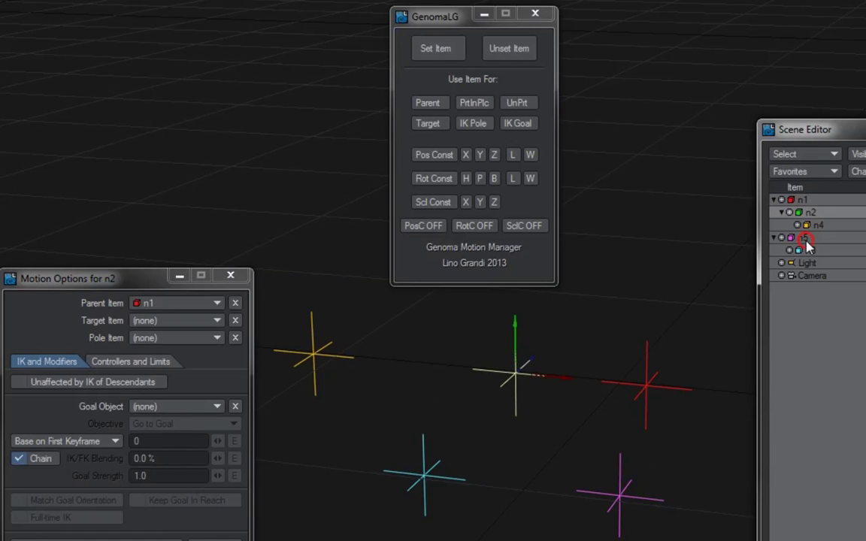
left_click(804, 239)
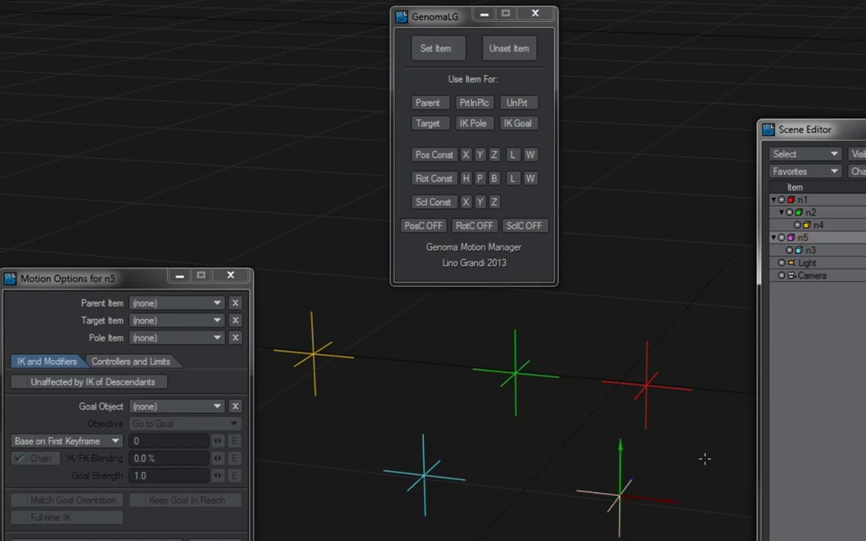
left_click(441, 50)
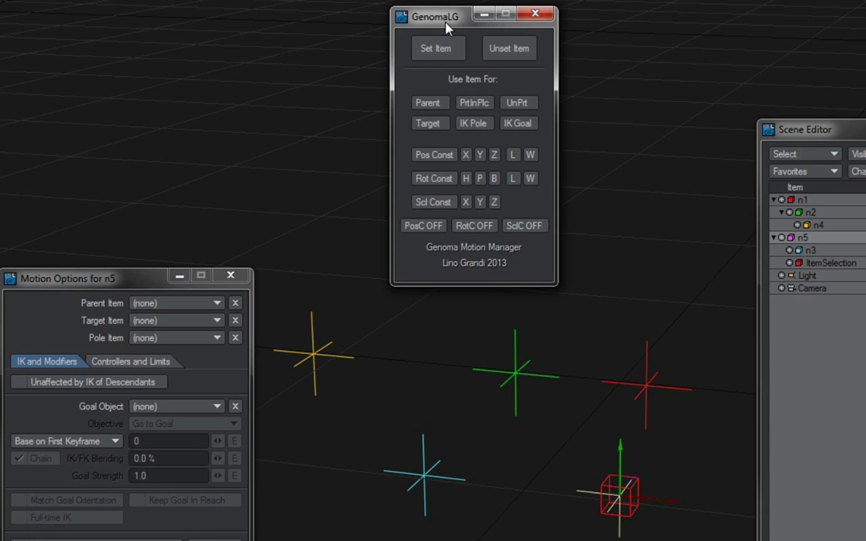
left_click_drag(436, 19, 363, 27)
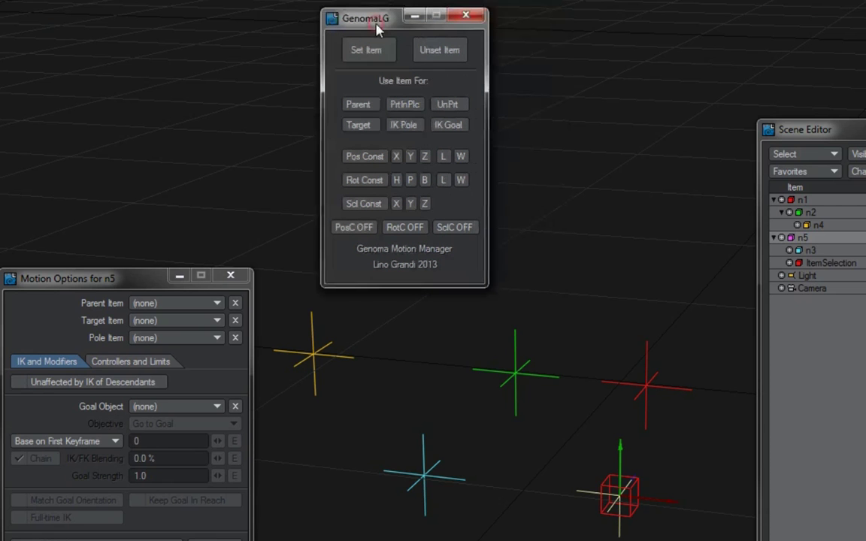
- Parent n2 to the set item n5 using GenomaLG, and unset n5 as the active item
left_click(514, 370)
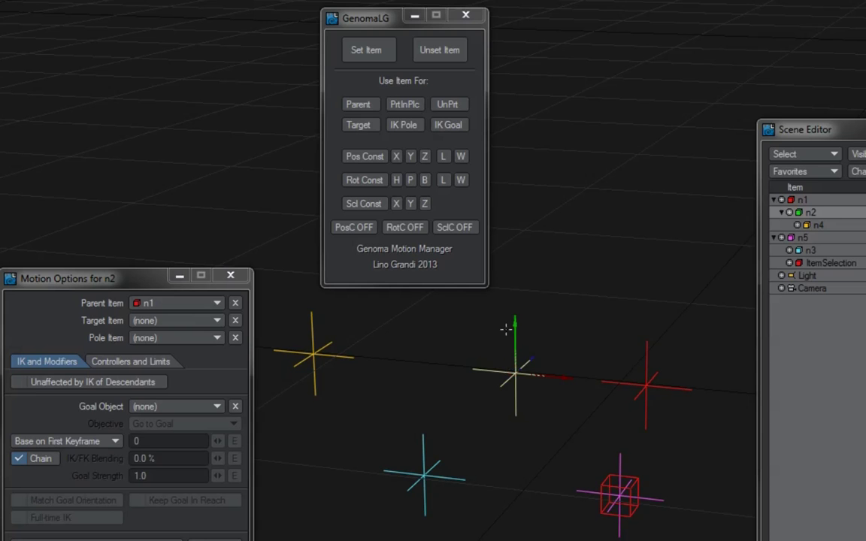
left_click(358, 106)
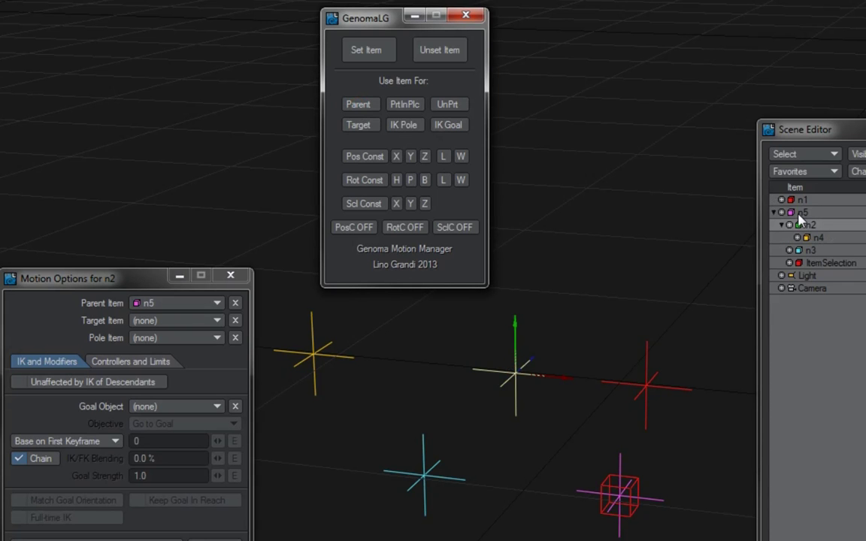
left_click(802, 213)
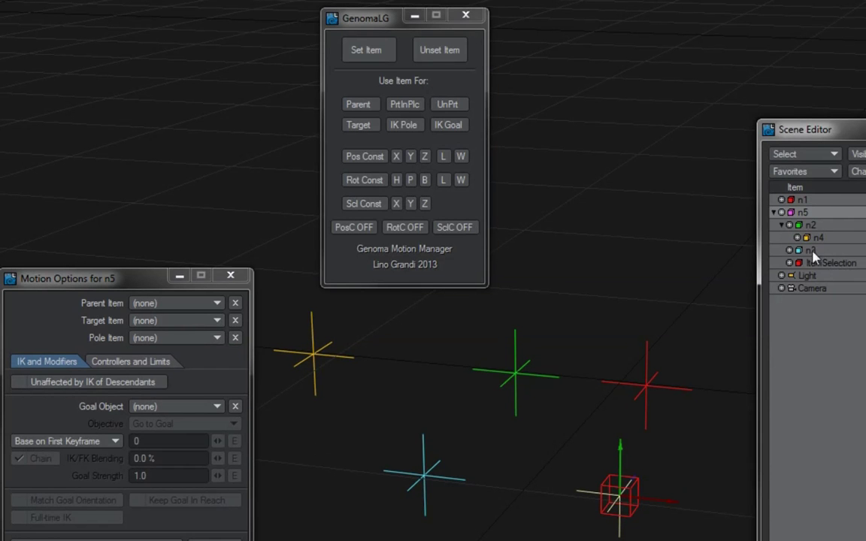
left_click(454, 52)
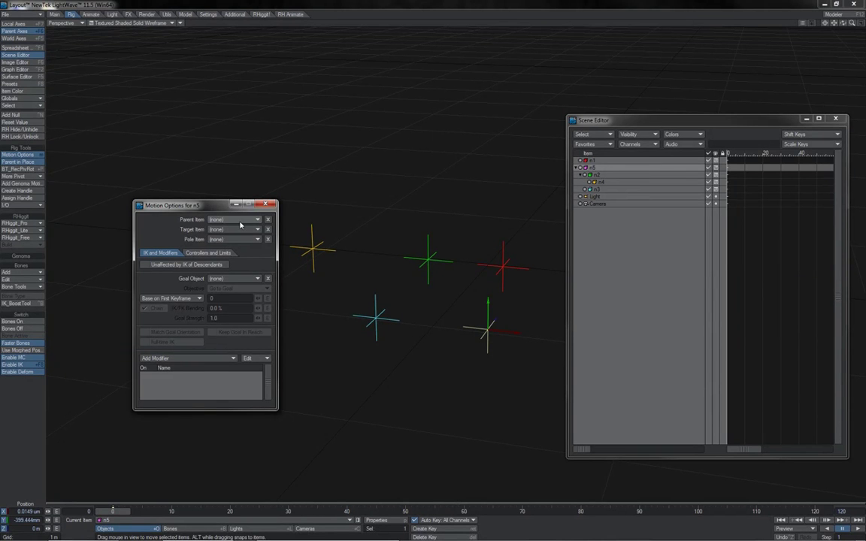
left_click(240, 223)
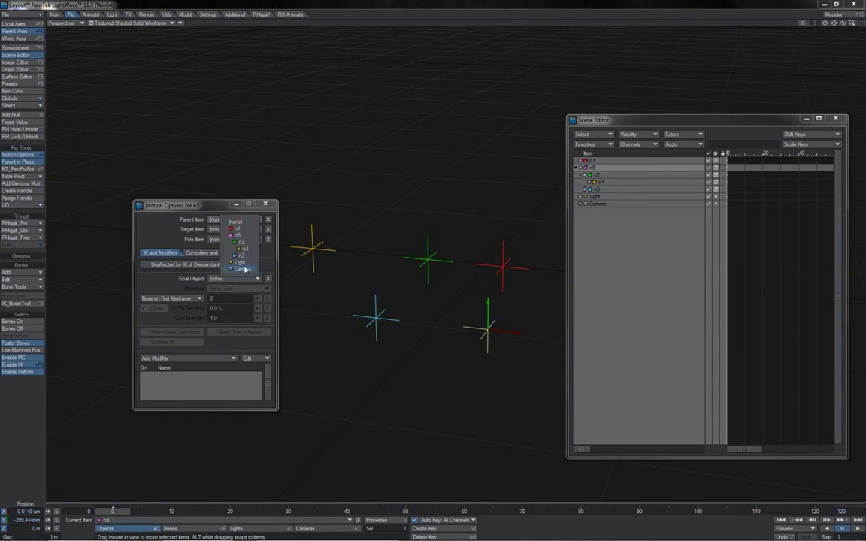
left_click(653, 120)
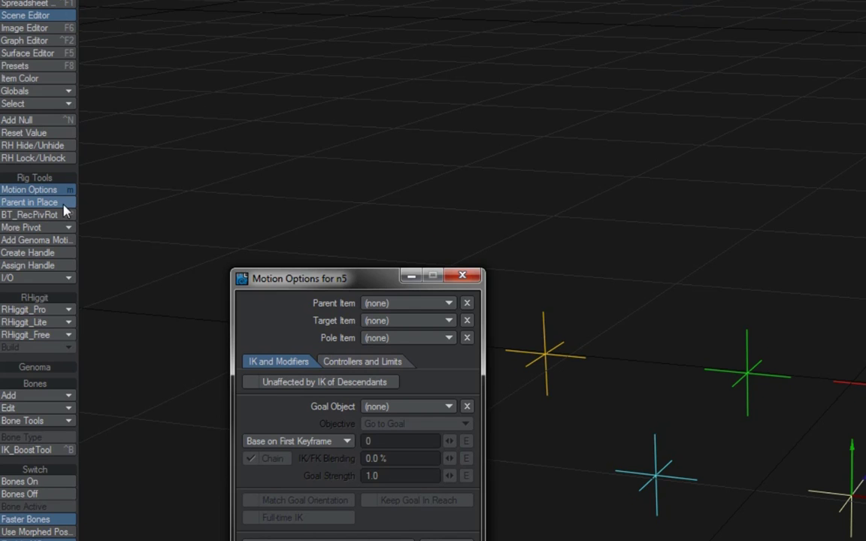
left_click(60, 205)
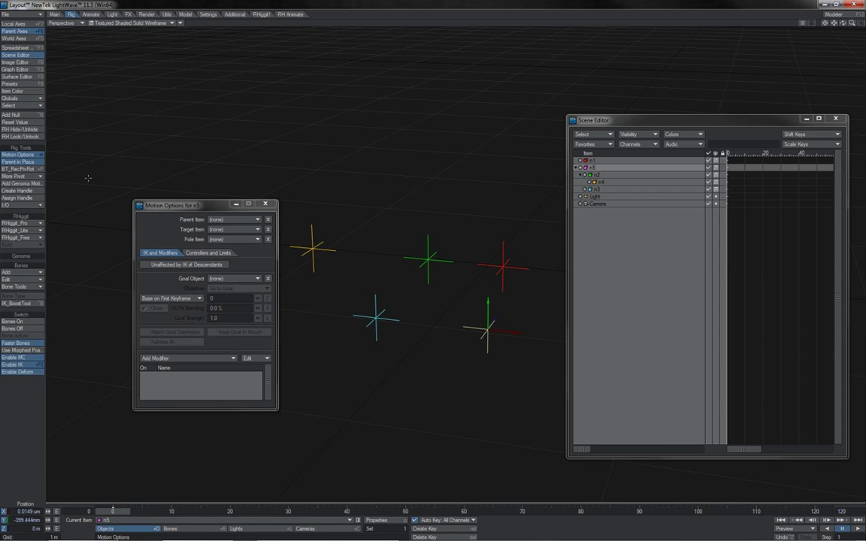
- Reparent n4 to n3 in the Scene Editor hierarchy, and close the Motion Options
left_click(598, 183)
left_click(600, 188)
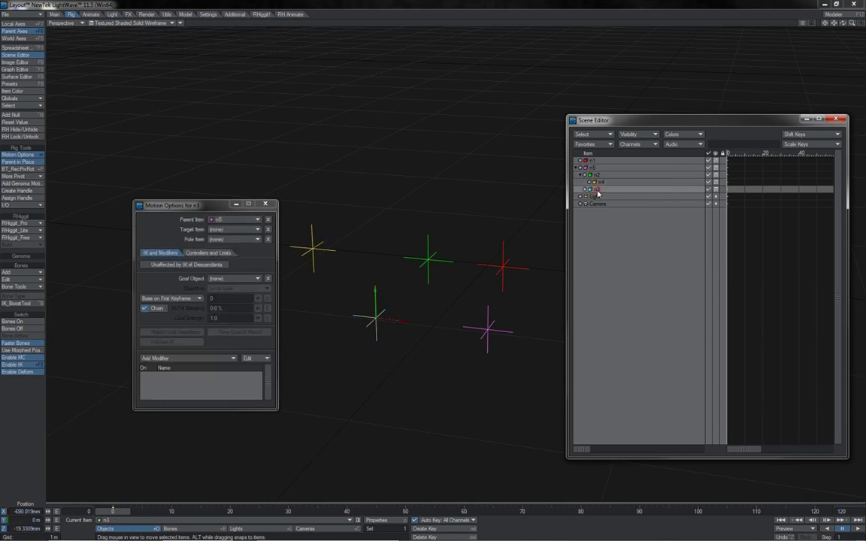
left_click(601, 183)
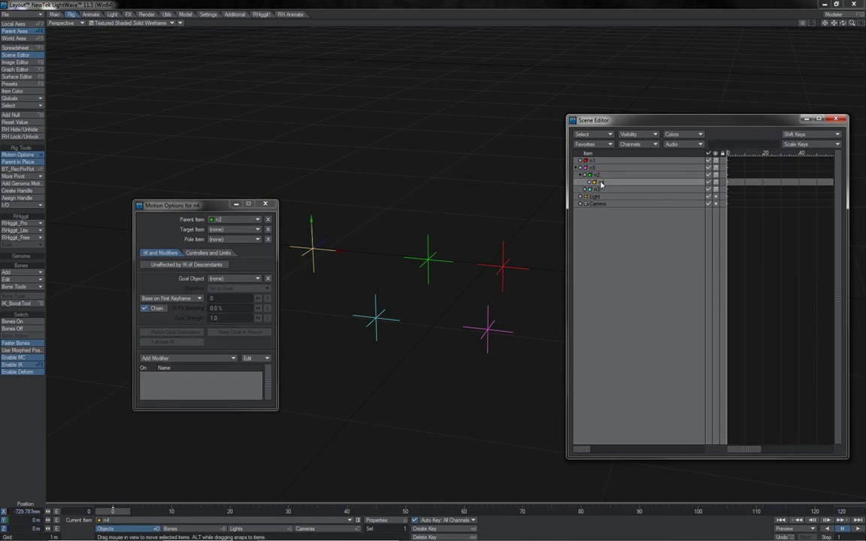
left_click_drag(602, 184, 599, 194)
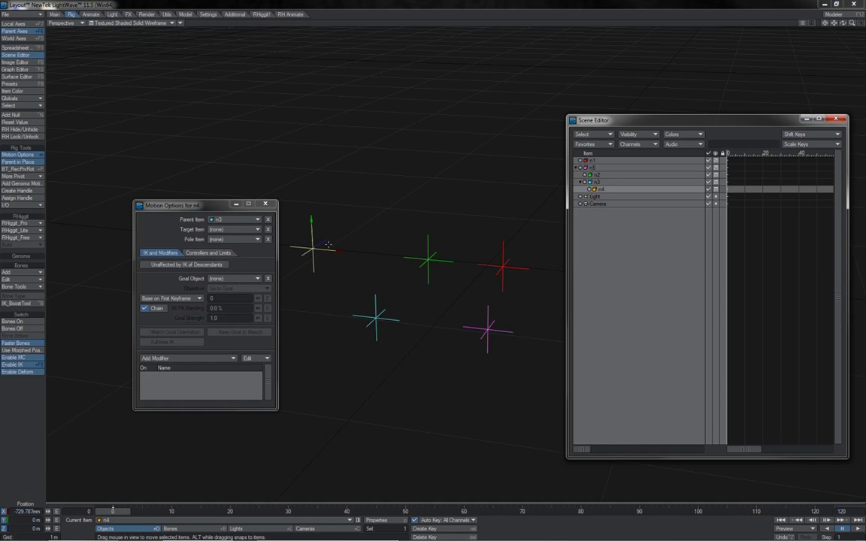
left_click(262, 206)
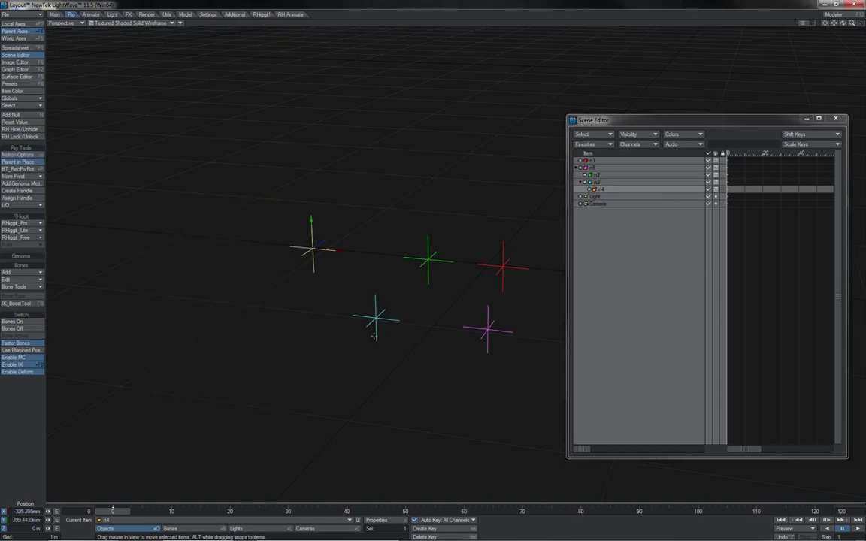
- Rotate n3 to test how its child n4 follows
left_click(601, 182)
left_click_drag(852, 23, 862, 23)
key("y")
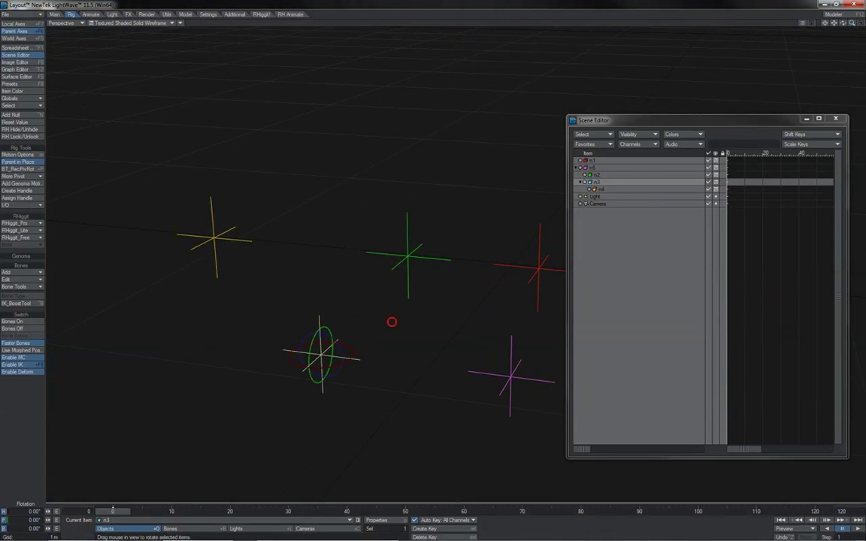
left_click_drag(393, 321, 349, 376)
- Set n4's position to -400 mm in X and 400 mm in Y
key("Down")
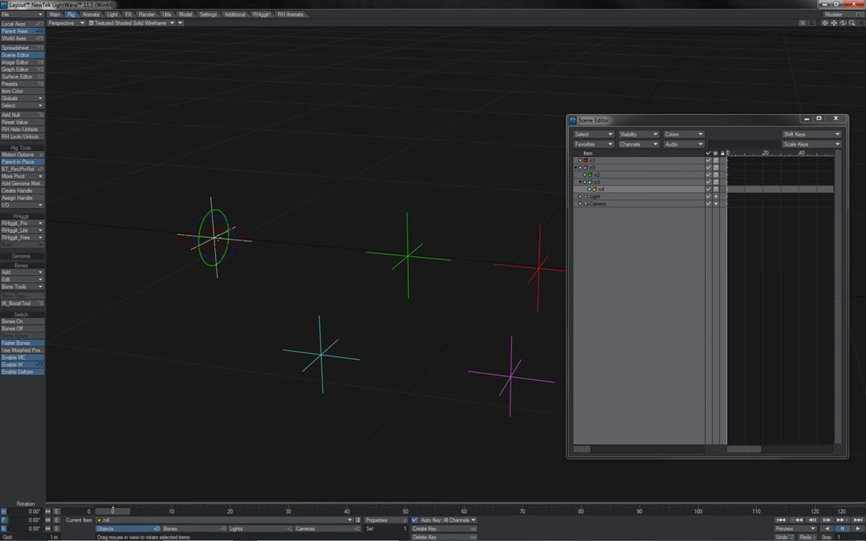
key("t")
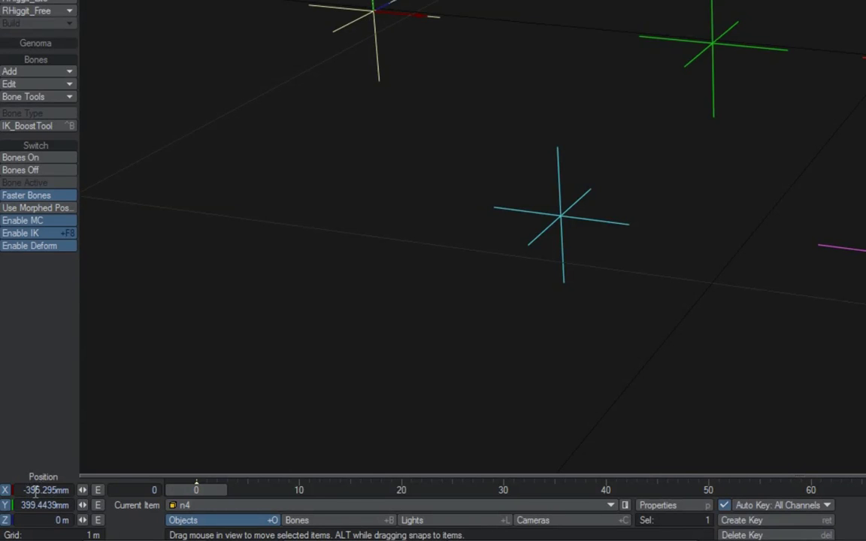
left_click_drag(21, 490, 96, 500)
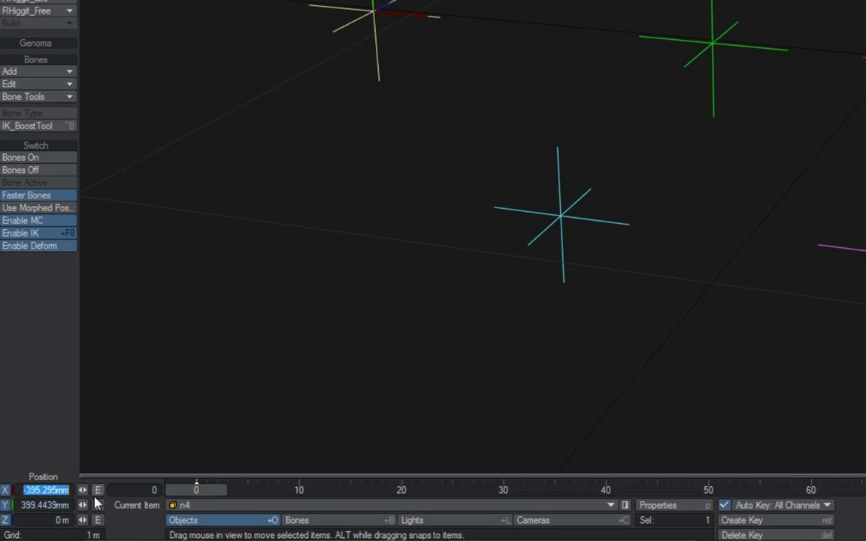
type(".4")
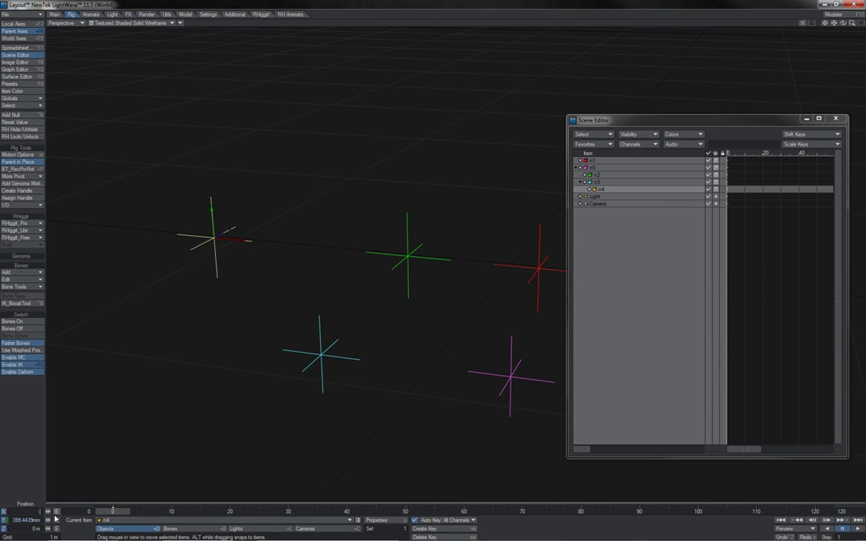
key("Tab")
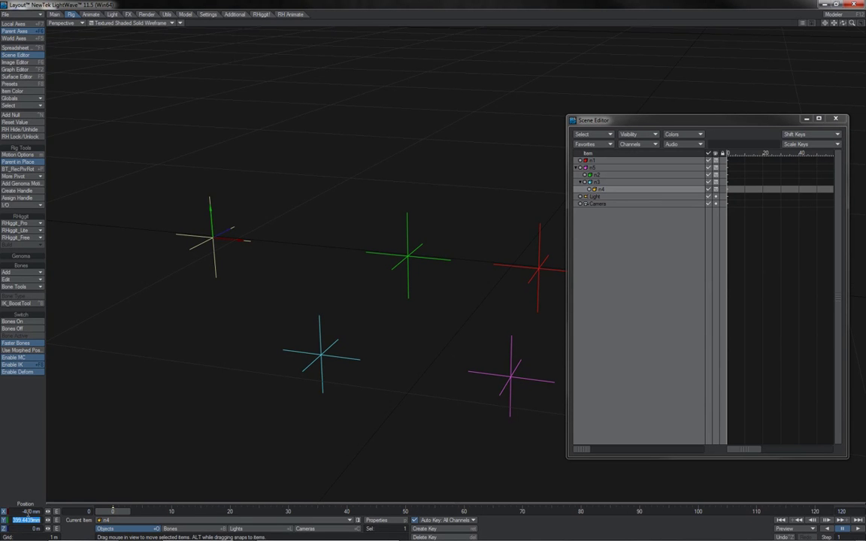
type("400")
key("Return")
- Reparent n4 to n2 and back to n3 with Parent in Place enabled to compare its position values
left_click_drag(599, 194, 599, 179)
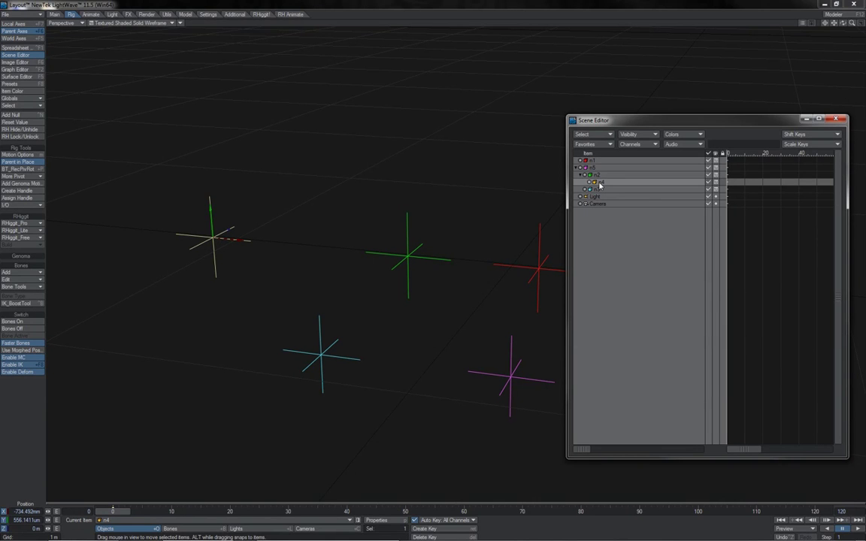
left_click_drag(600, 184, 600, 190)
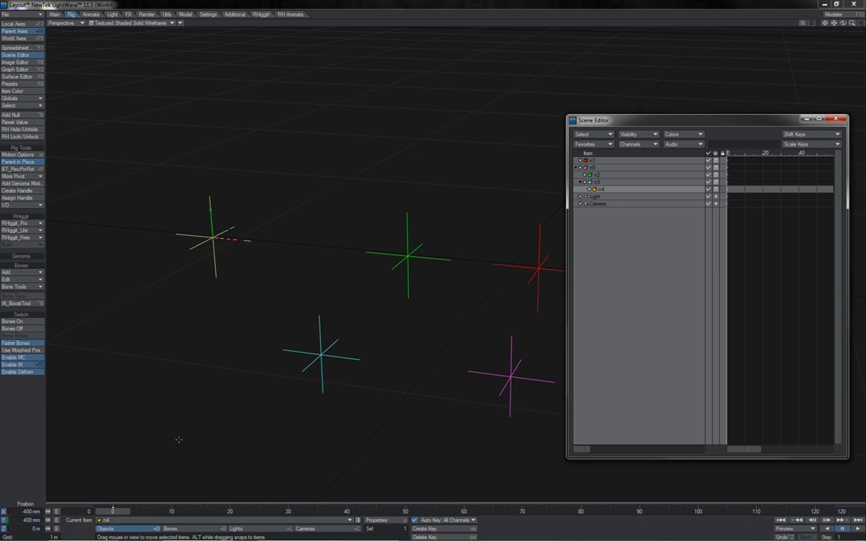
- Turn off Parent in Place and reparent n4 from n3 to n2
left_click(43, 164)
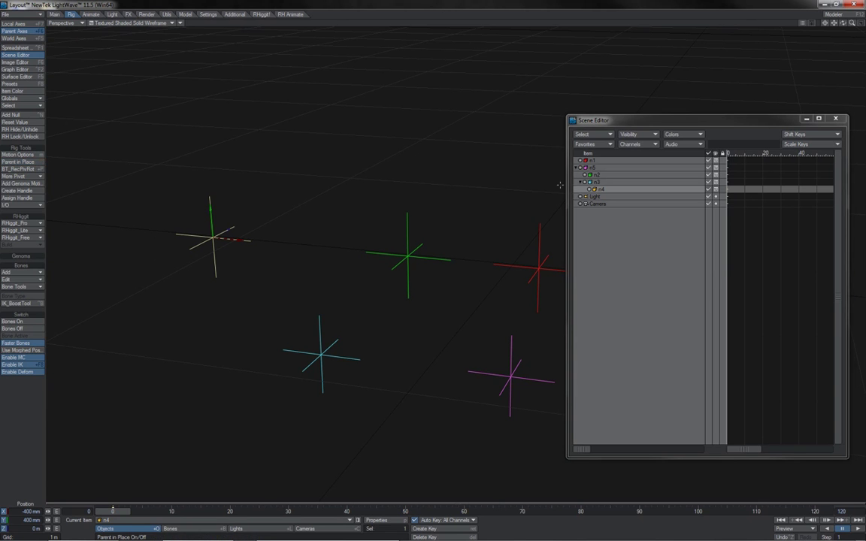
left_click_drag(598, 193, 599, 179)
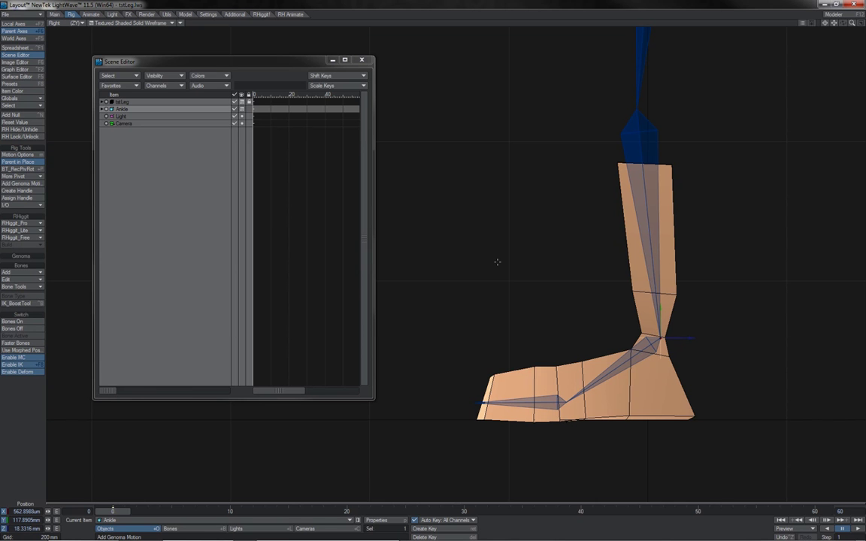
- Try moving the Ankle null up and back down to test the leg's IK, and undo the movement
left_click_drag(721, 304, 768, 150)
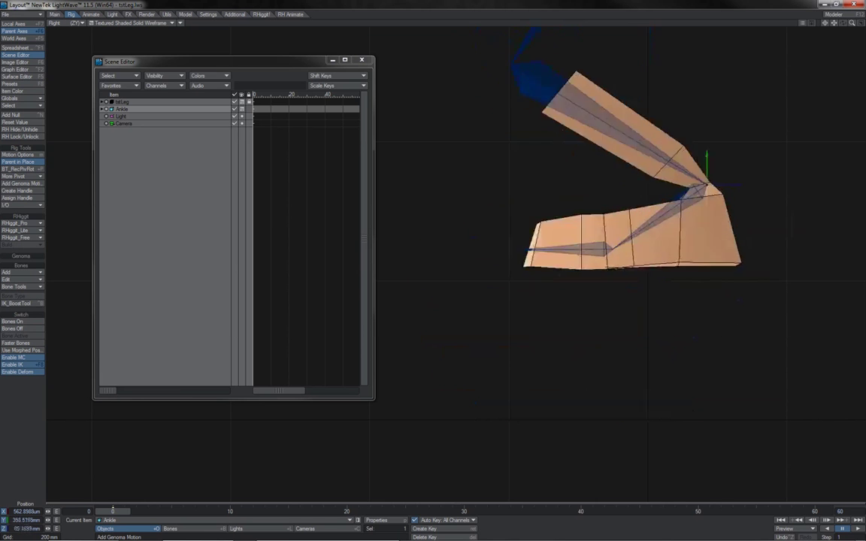
mouse_move(706, 184)
left_mouse_down()
mouse_move(762, 223)
mouse_move(619, 139)
mouse_move(685, 338)
mouse_move(703, 191)
left_mouse_up()
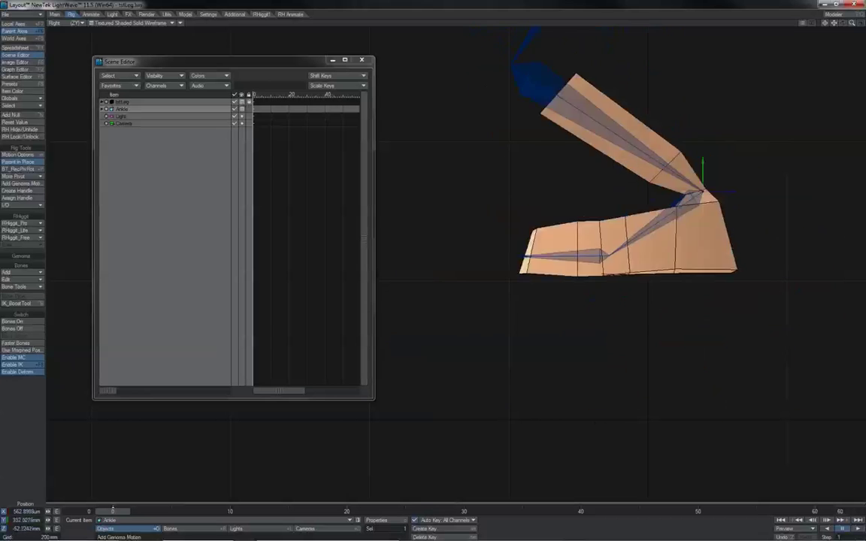
left_click_drag(769, 161, 721, 304)
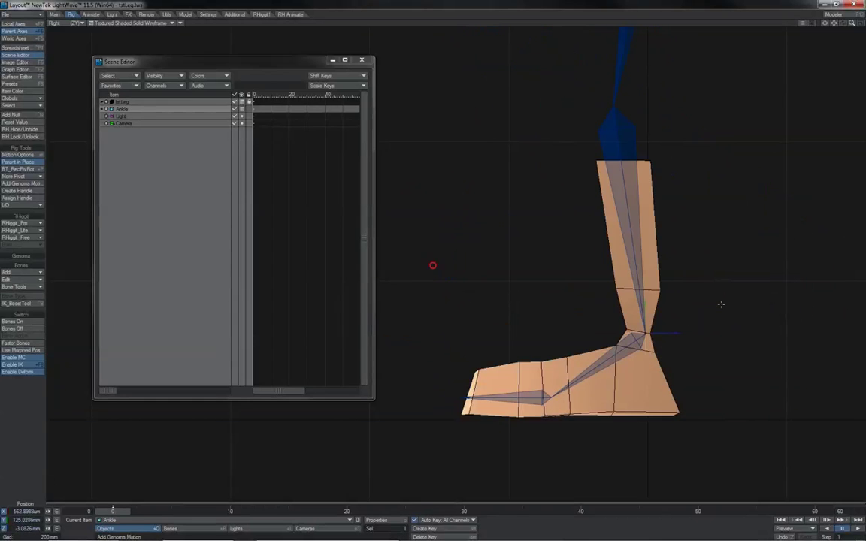
key("ctrl+z")
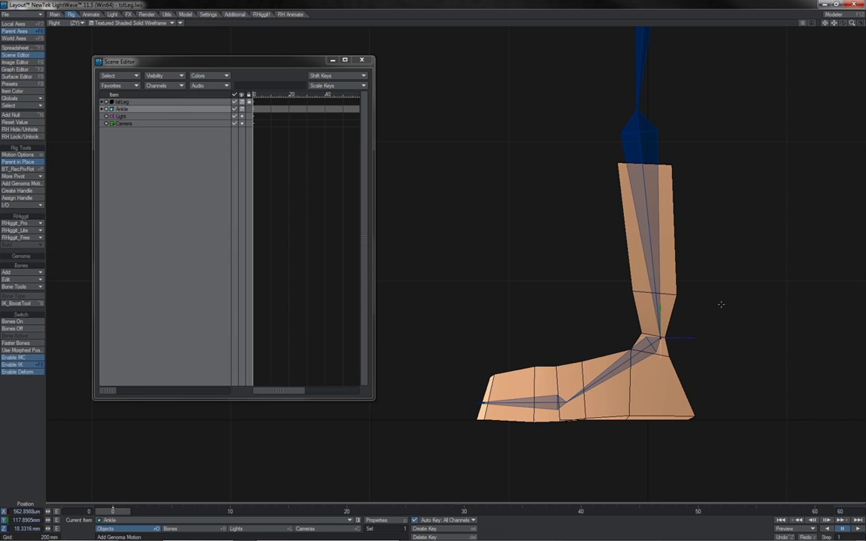
- Try moving and rotating the Ankle null to test how the foot follows it, and undo the changes
left_click_drag(721, 304, 726, 265)
left_click_drag(666, 298, 686, 356)
left_click_drag(692, 319, 655, 247)
key("y")
key("t")
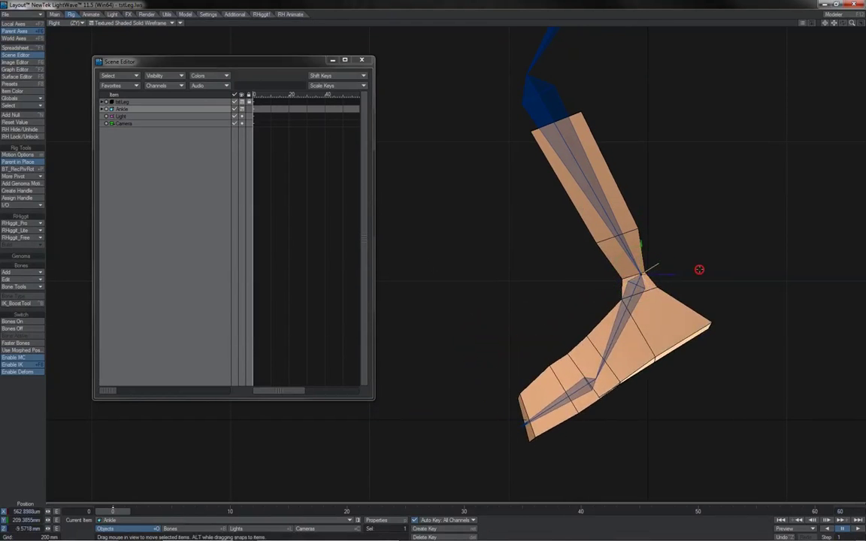
left_click_drag(699, 269, 676, 248)
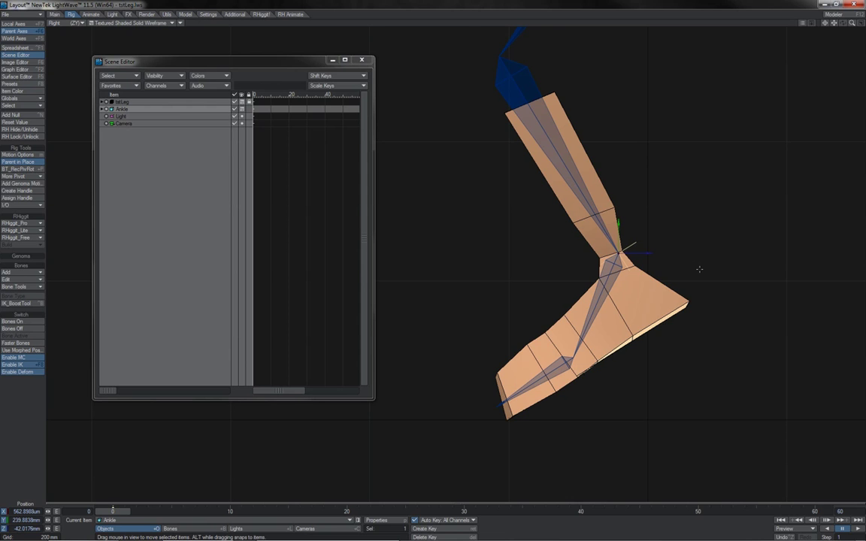
key("ctrl+z")
key("ctrl+z")
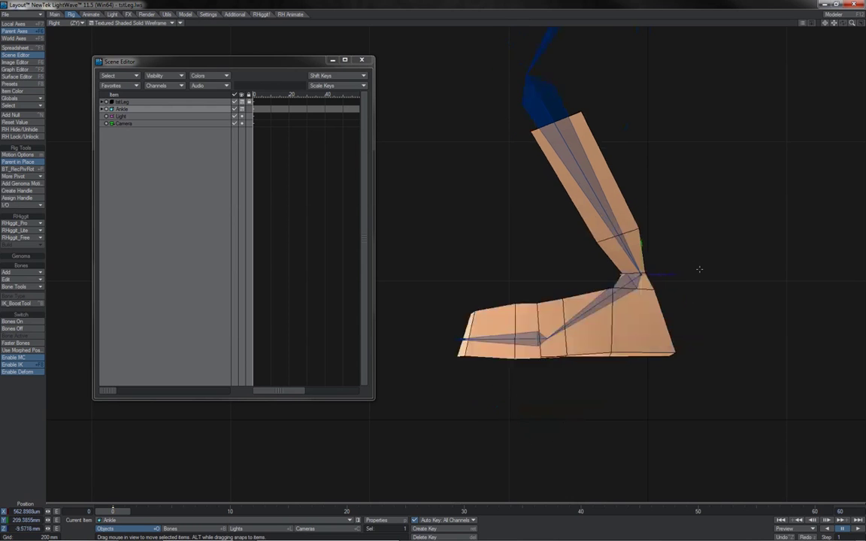
left_click_drag(699, 269, 699, 269)
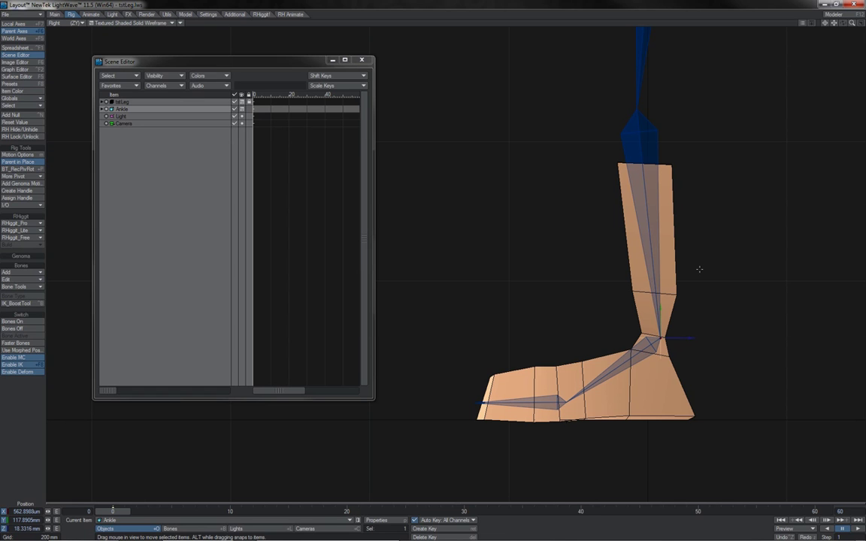
- Add a null named heel at the back of the sole, about 60 mm in Z, and parent the Ankle null to it
left_click(34, 118)
type("h")
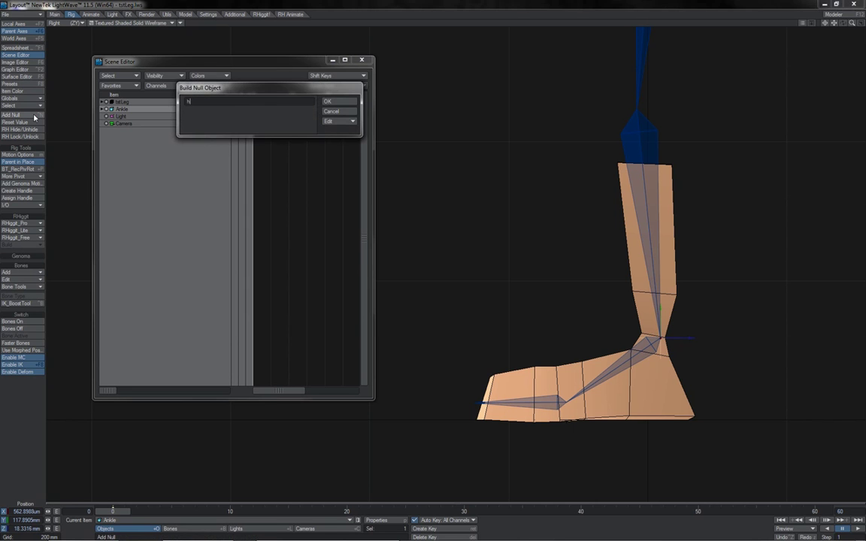
type("eel")
key("Return")
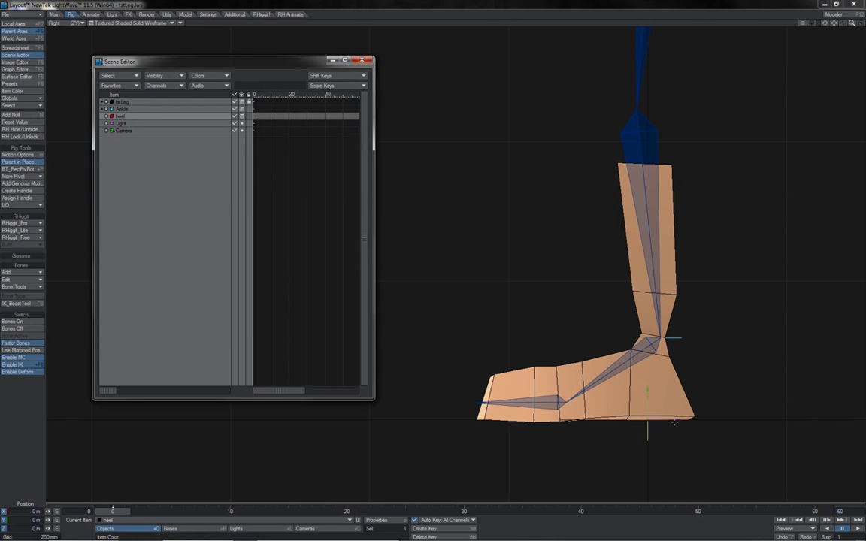
left_click_drag(674, 422, 715, 421)
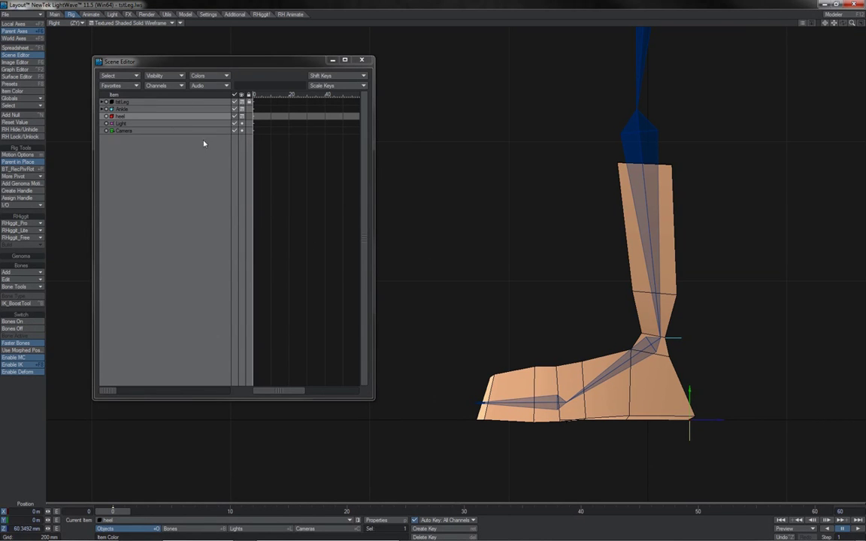
left_click(122, 110)
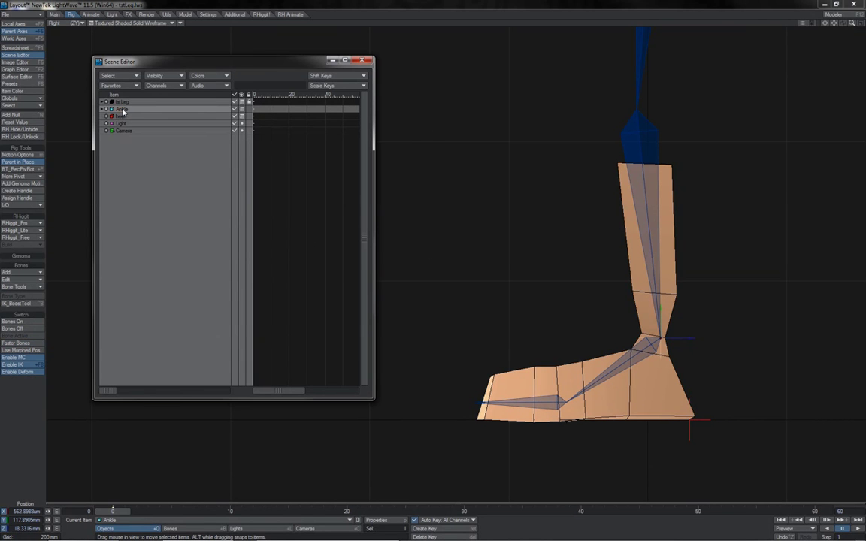
left_click_drag(122, 110, 122, 117)
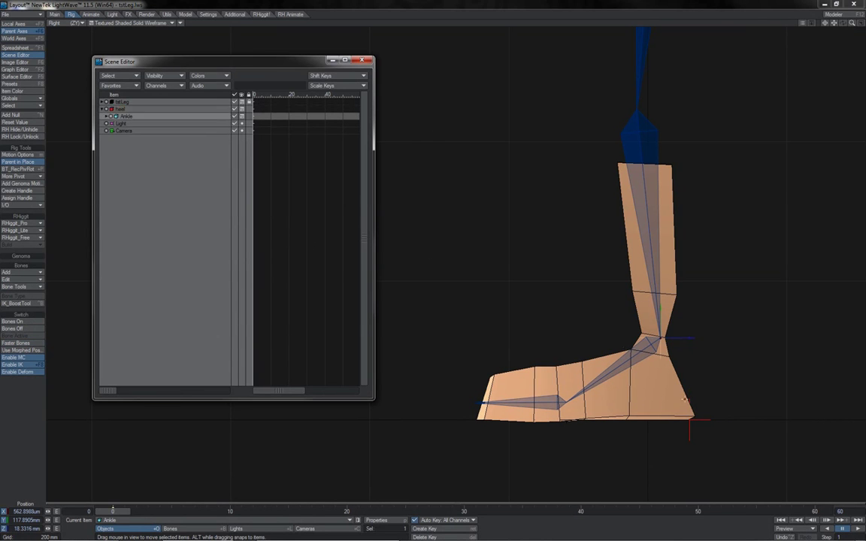
- Try pitching the heel null to about 24° to test the foot's pivot on the heel, and undo the rotation
left_click(706, 421)
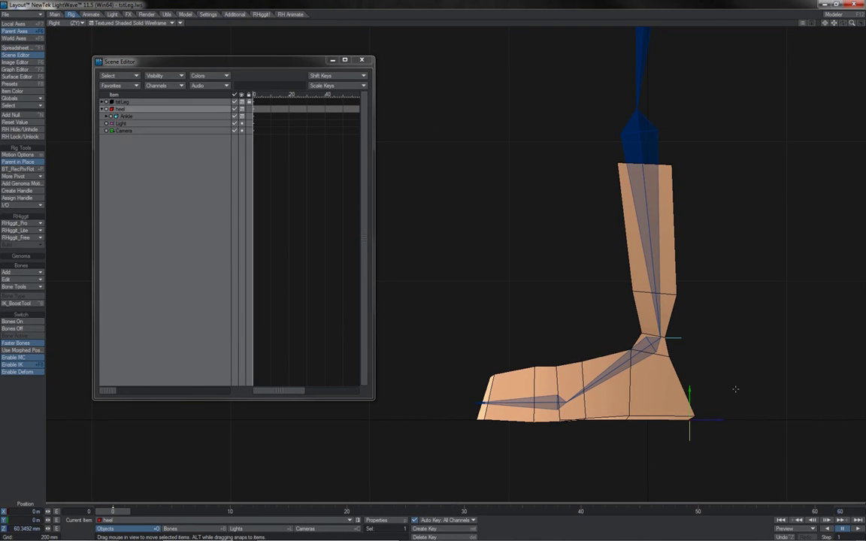
left_click_drag(735, 390, 735, 421)
key("y")
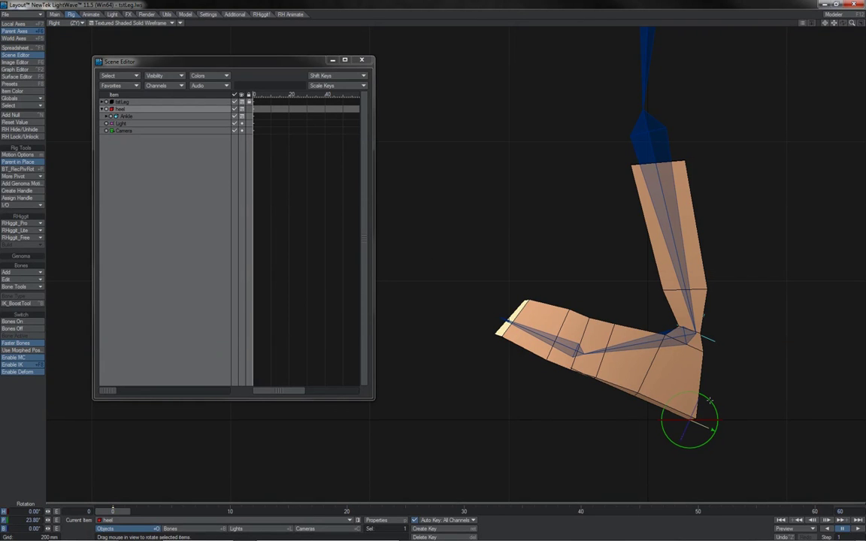
left_click(707, 338)
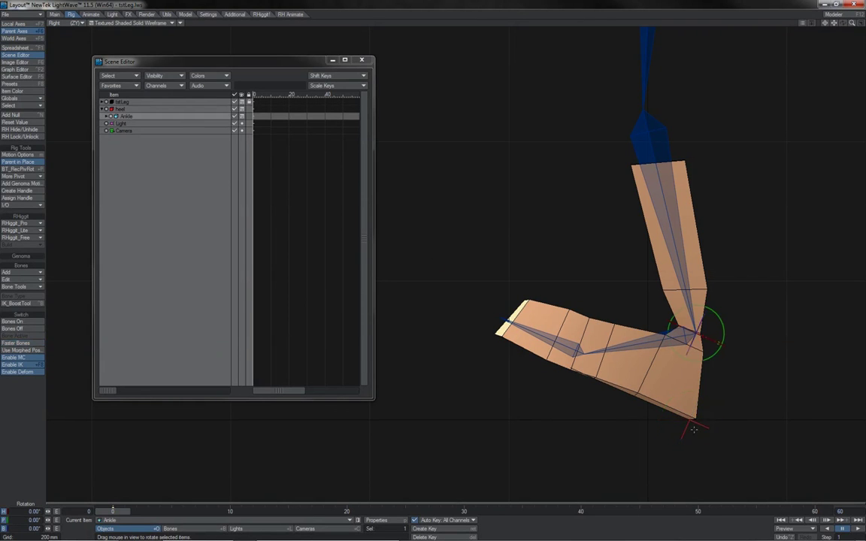
key("ctrl+z")
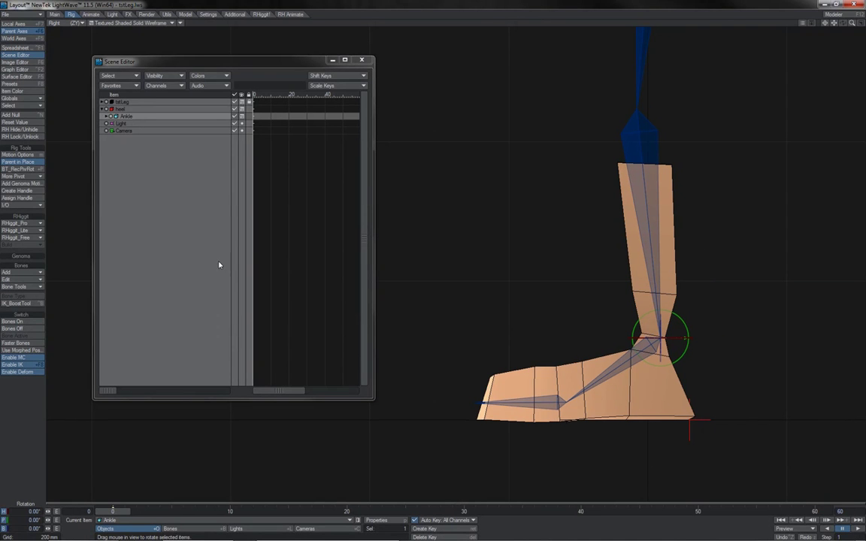
- Add a null named Toe at the tip of the foot, about -245 mm in Z, and parent the heel null to it
left_click(39, 117)
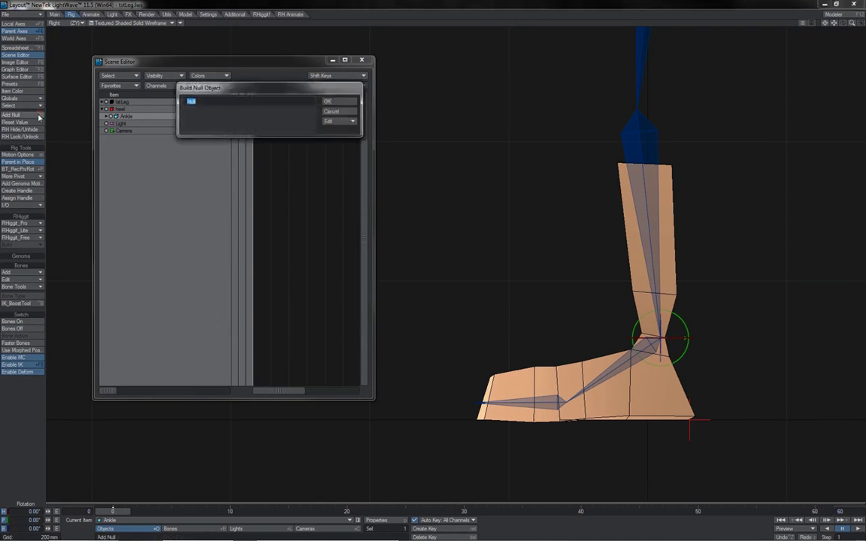
type("Toe")
key("Return")
left_click_drag(512, 419, 477, 419)
left_click(148, 118)
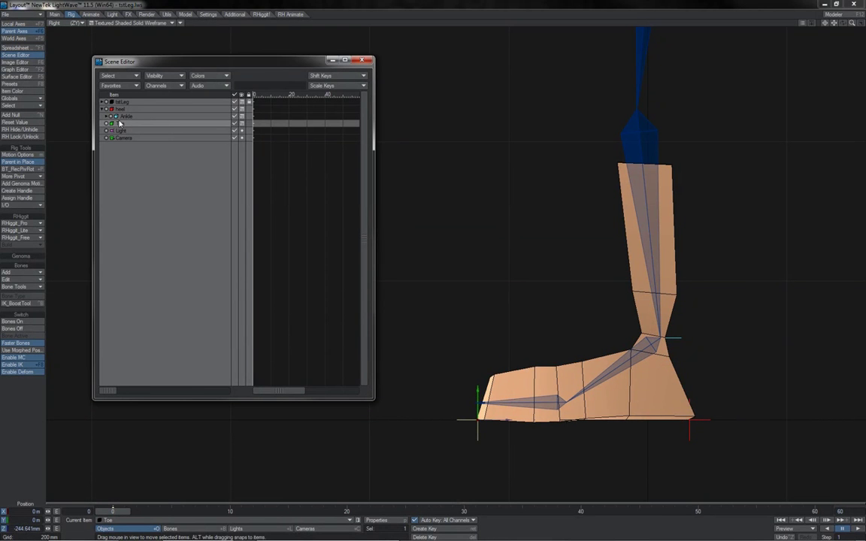
left_click(119, 110)
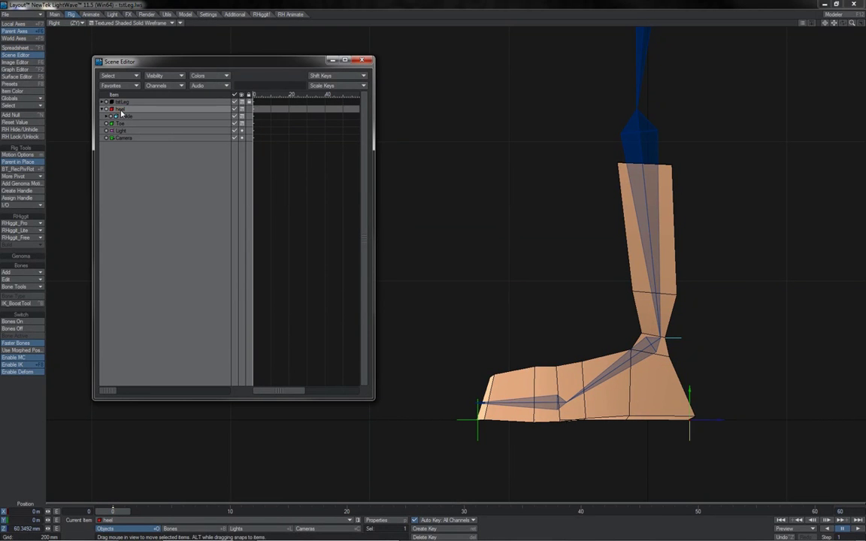
left_click_drag(121, 111, 122, 124)
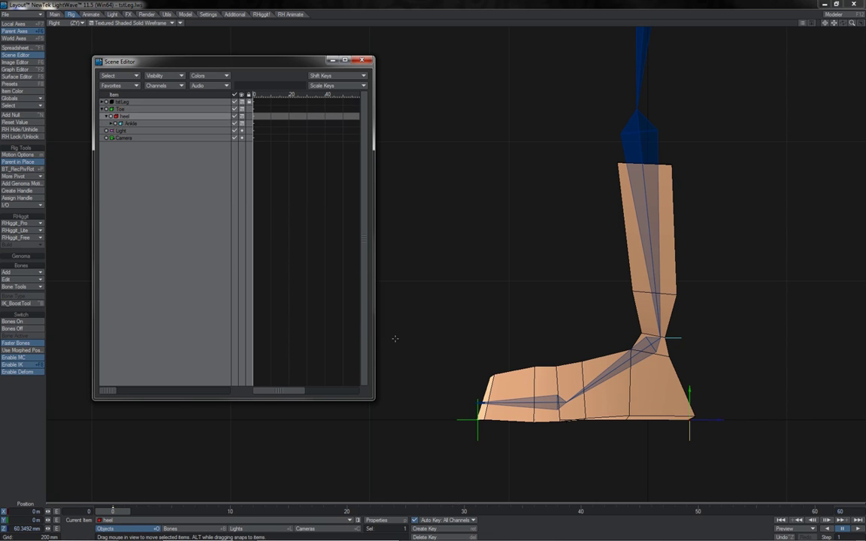
- Try lifting the whole foot by moving the Toe null to about 141 mm in Y, and undo the movement
left_click(479, 421)
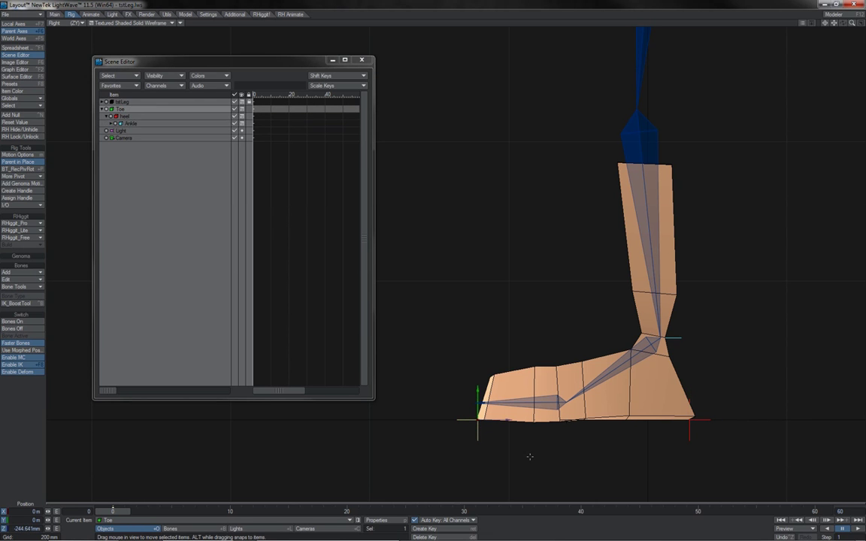
mouse_move(529, 457)
left_mouse_down()
mouse_move(545, 373)
mouse_move(508, 410)
mouse_move(536, 443)
left_mouse_up()
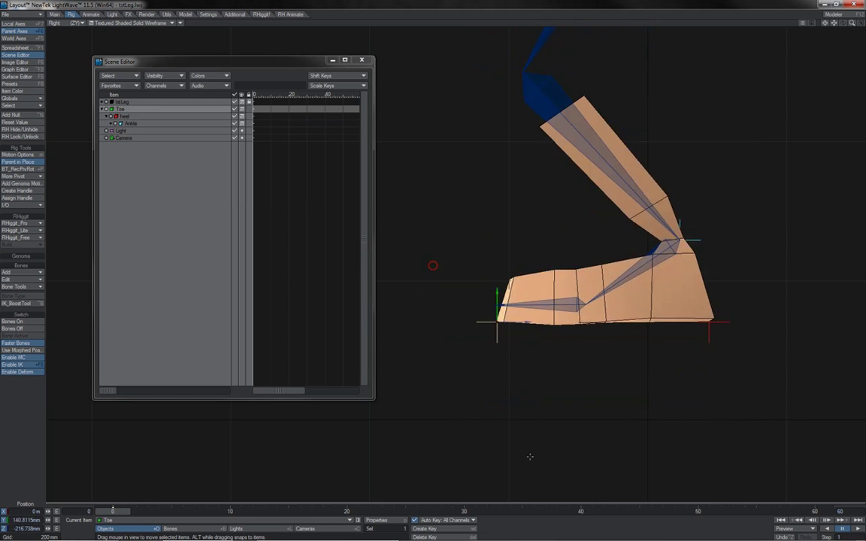
key("ctrl+z")
- Try pitching the Toe null to about -50° and testing the raised heel null's rotation, and undo the rotations
key("y")
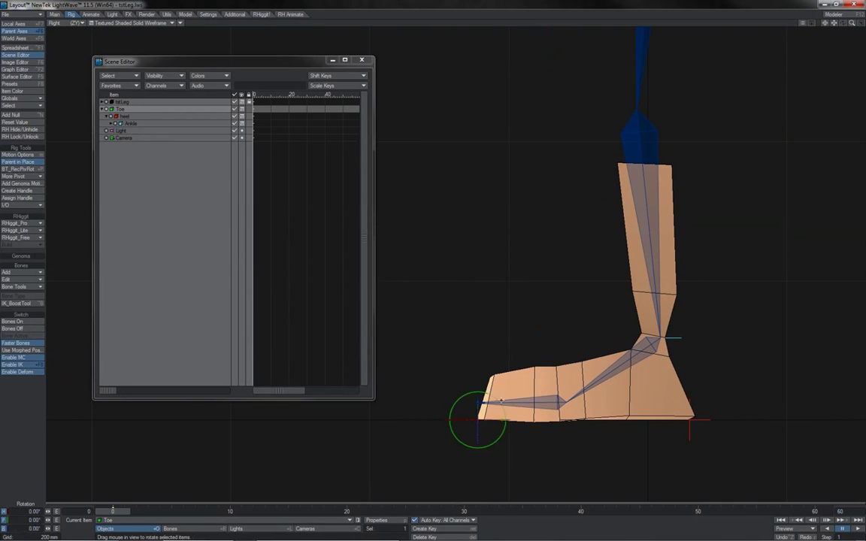
left_click_drag(451, 360, 576, 406)
left_click_drag(553, 353, 433, 265)
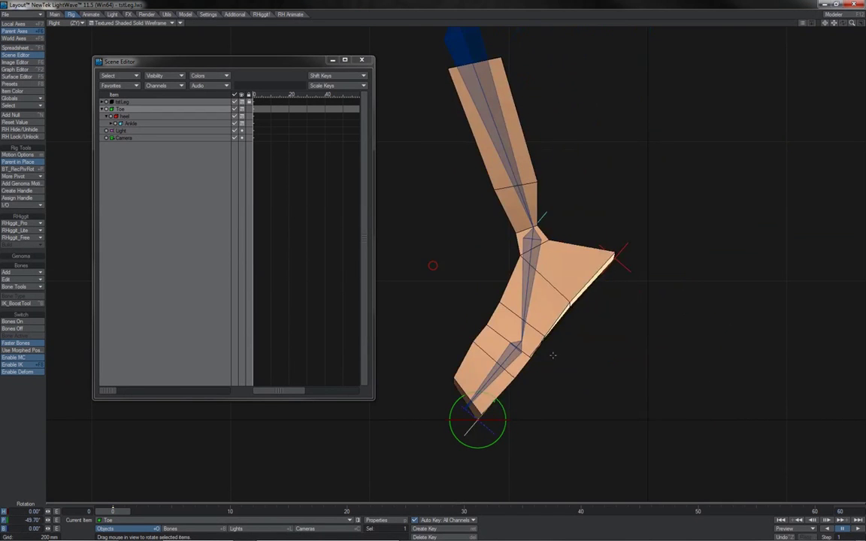
left_click(622, 249)
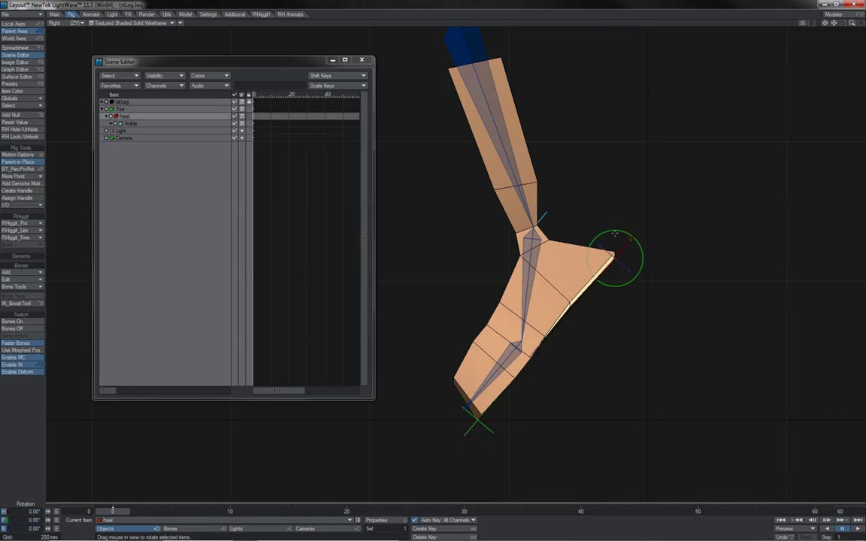
mouse_move(614, 232)
left_mouse_down()
mouse_move(636, 239)
mouse_move(642, 260)
mouse_move(632, 238)
mouse_move(642, 260)
mouse_move(614, 232)
left_mouse_up()
key("ctrl+z")
key("ctrl+z")
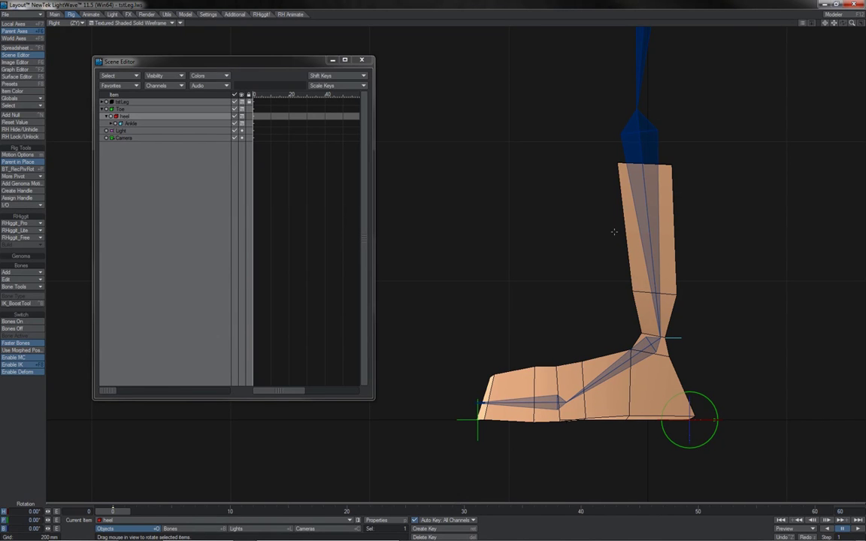
- Rearrange the hierarchy so that the Ankle null is parented to Toe and Toe is parented to heel
left_click(156, 111)
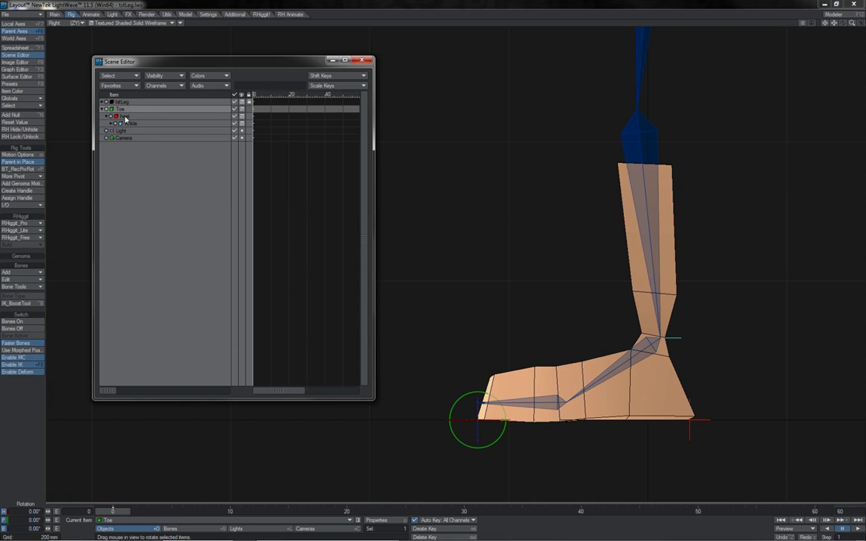
left_click_drag(125, 117, 122, 98)
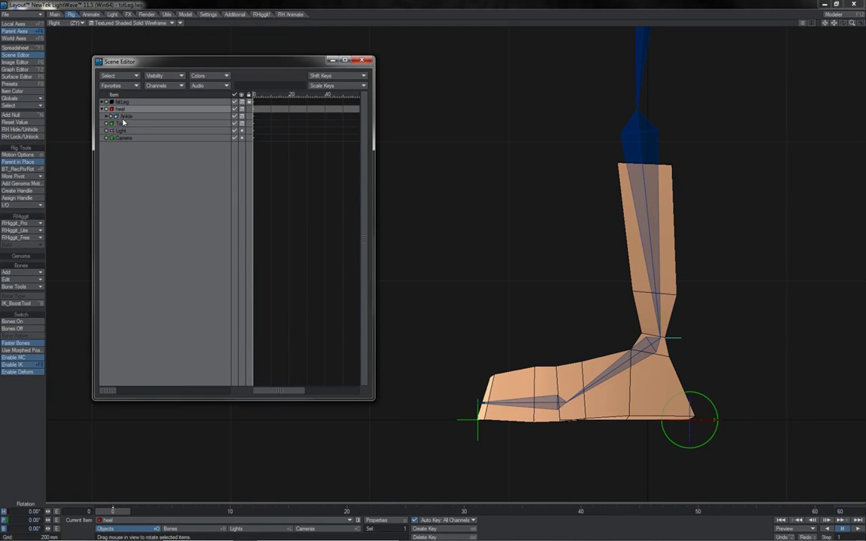
left_click_drag(124, 119, 123, 126)
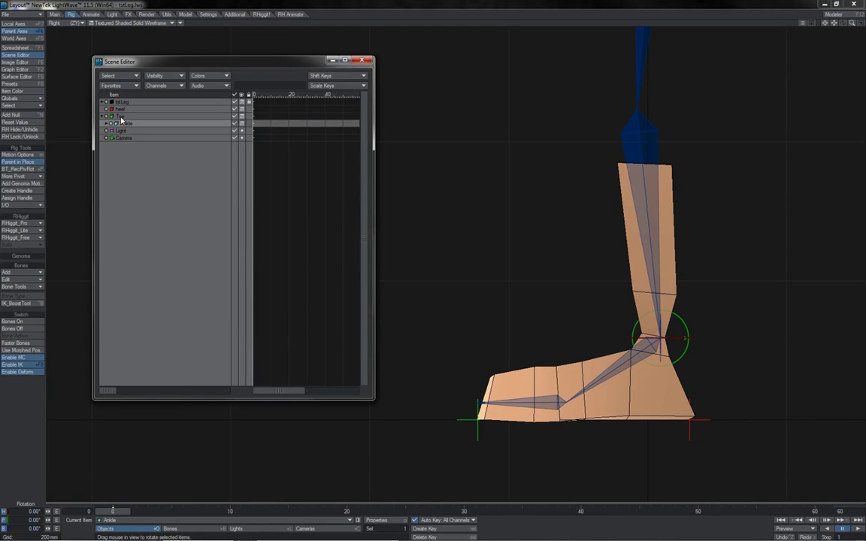
left_click(114, 116)
- Try raising the foot with the heel null and pitching the Toe null to about -29°, and undo both changes
left_click(704, 419)
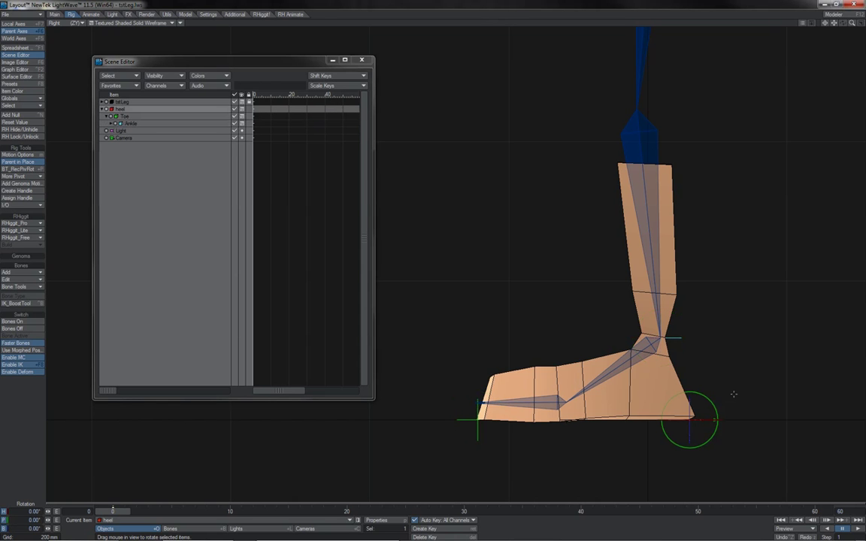
left_click_drag(710, 396, 702, 248)
key("t")
key("y")
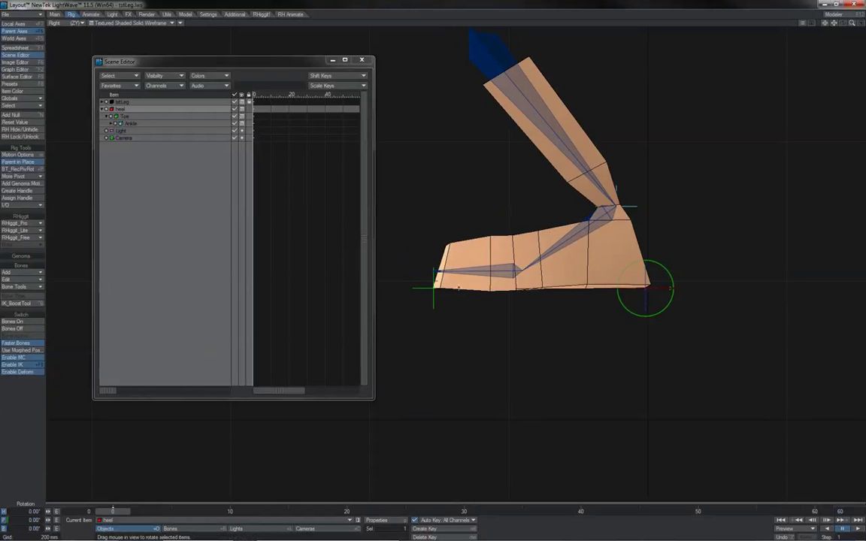
left_click(436, 292)
mouse_move(453, 269)
left_mouse_down()
mouse_move(453, 313)
mouse_move(451, 267)
left_mouse_up()
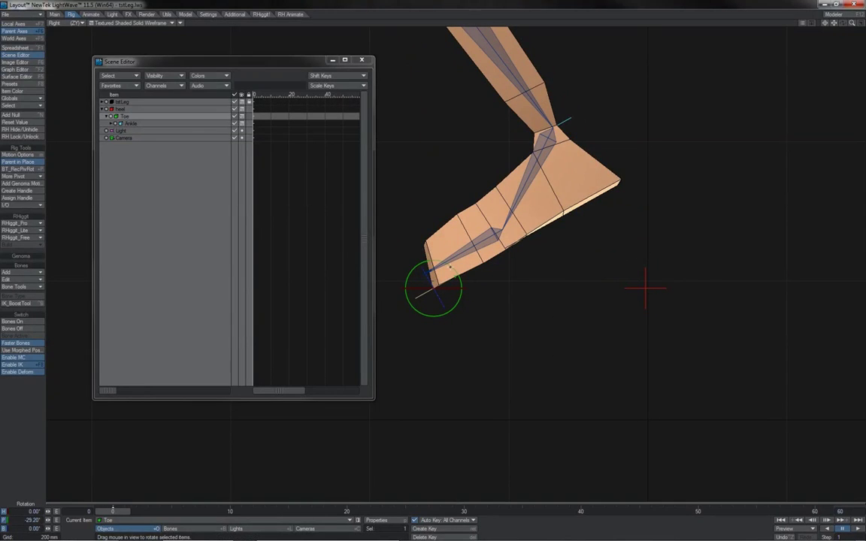
key("ctrl+z")
key("ctrl+z")
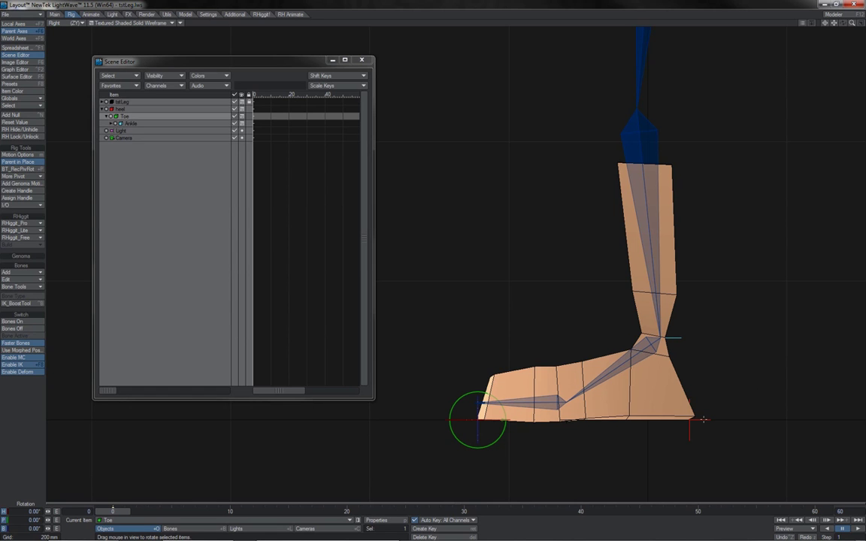
- Lift and tilt the foot with the heel null, and set it back flat on the ground at about 42 mm in Z
left_click(703, 420)
key("t")
left_click_drag(707, 398, 744, 356)
key("y")
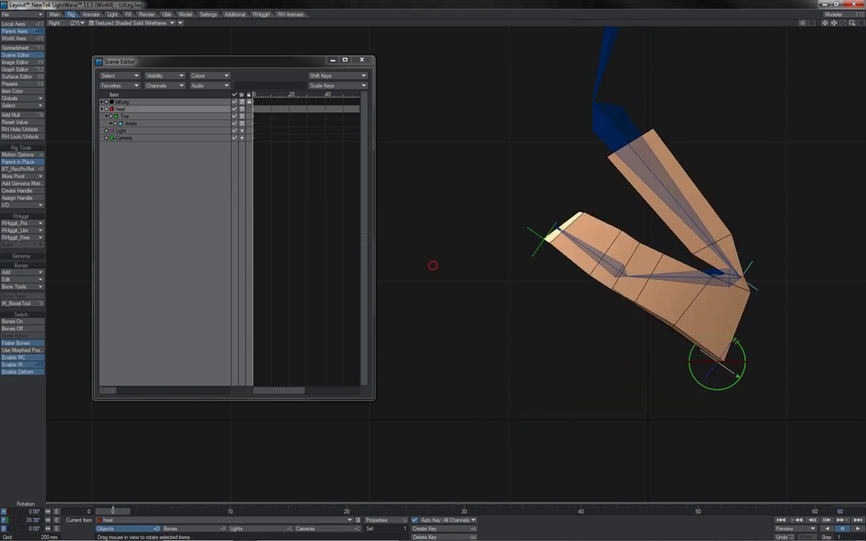
key("t")
left_click_drag(433, 266, 390, 323)
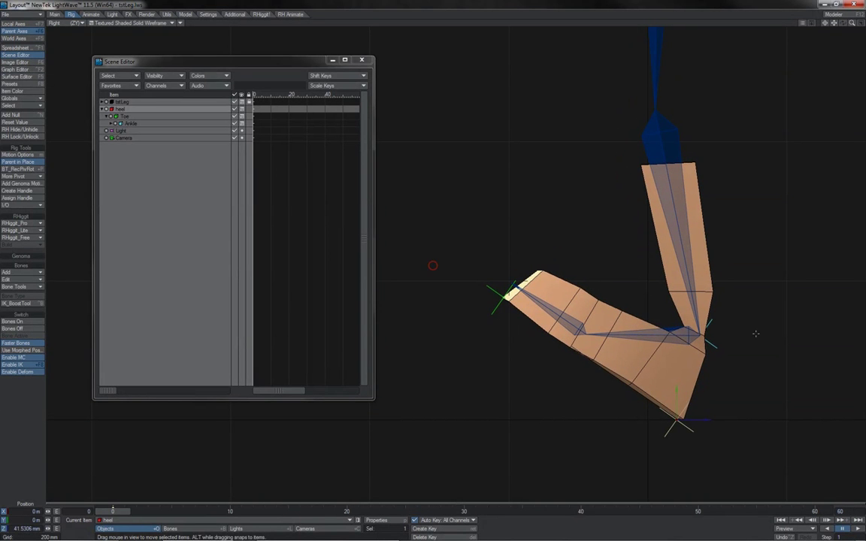
key("y")
left_click_drag(728, 373, 718, 323)
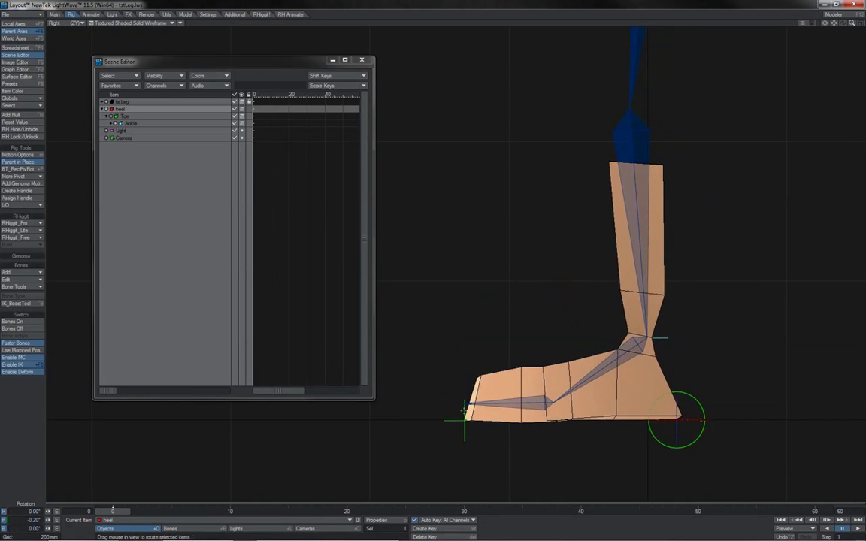
- Try rotating the Toe null to roll the foot on its tip, and undo the rotation
left_click(463, 411)
left_click_drag(483, 398, 481, 357)
key("ctrl+z")
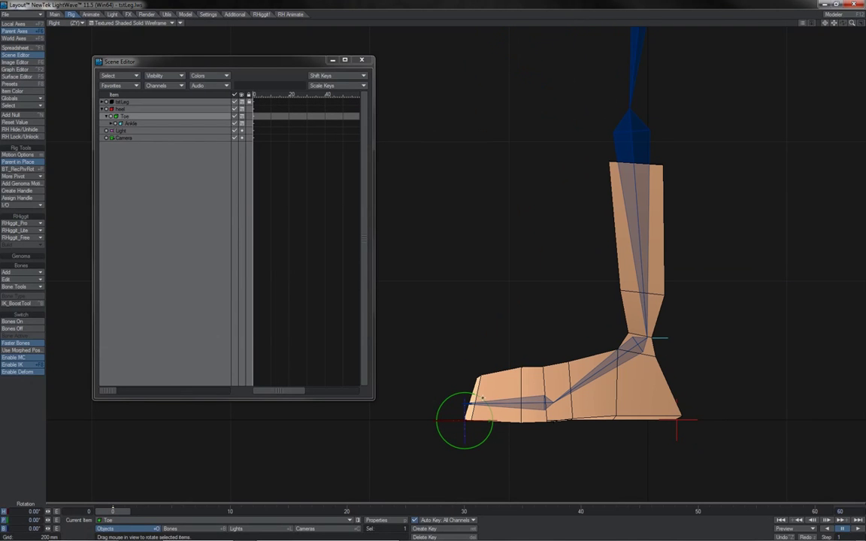